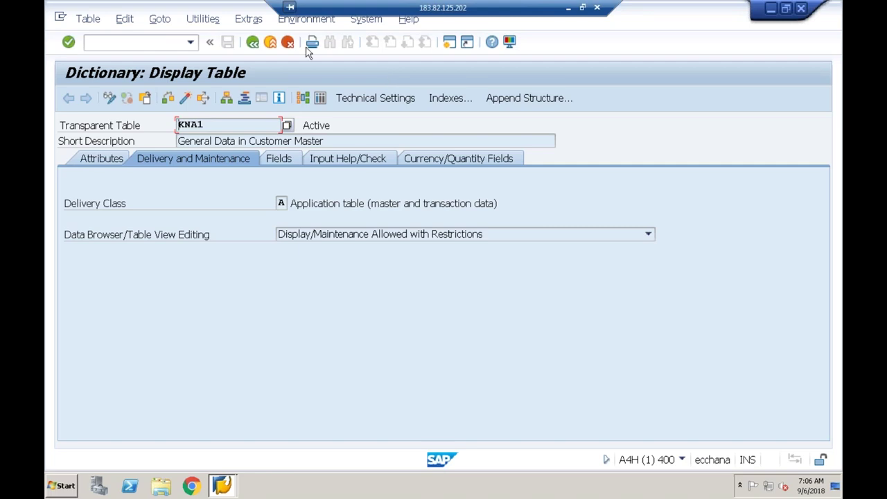
Return to the ABAP Dictionary initial screen and re-enter KNA1 as the database table.
{"action": "left_click", "coordinate": [254, 41]}
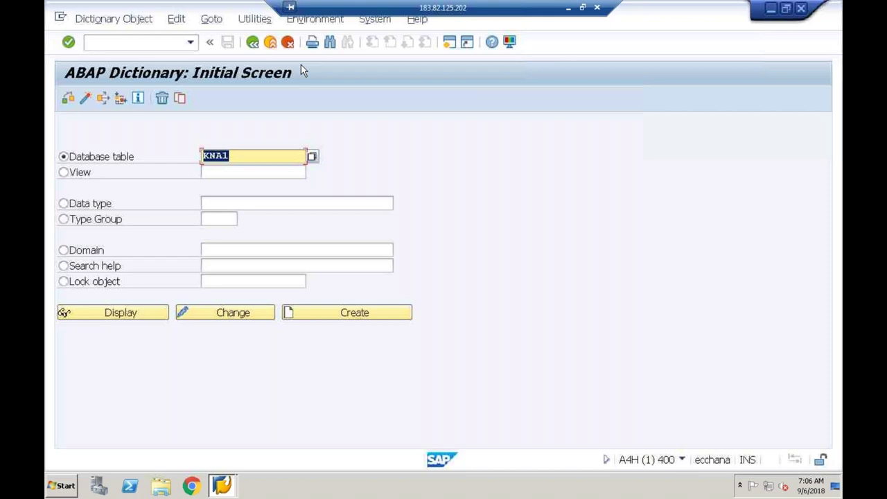
{"action": "left_click", "coordinate": [251, 159]}
{"action": "key", "text": "BackSpace"}
{"action": "key", "text": "BackSpace"}
{"action": "key", "text": "BackSpace"}
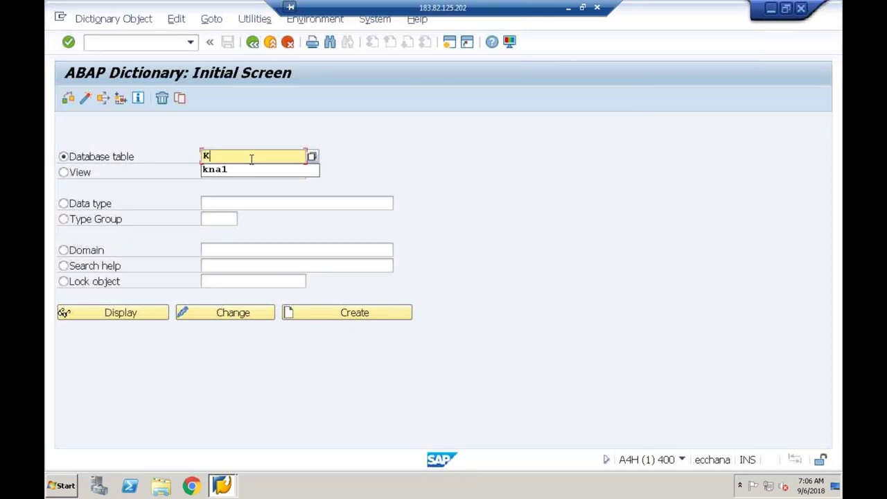
{"action": "key", "text": "BackSpace"}
{"action": "type", "text": "kna1"}
{"action": "key", "text": "Return"}
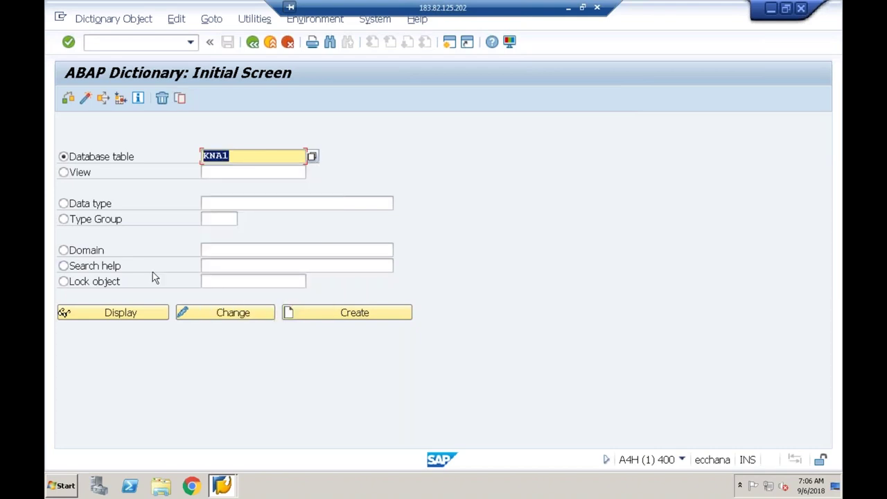
Open table KNA1 in change mode, accept the repair notice, and go back to open it in display mode.
{"action": "left_click", "coordinate": [242, 156]}
{"action": "left_click", "coordinate": [246, 312]}
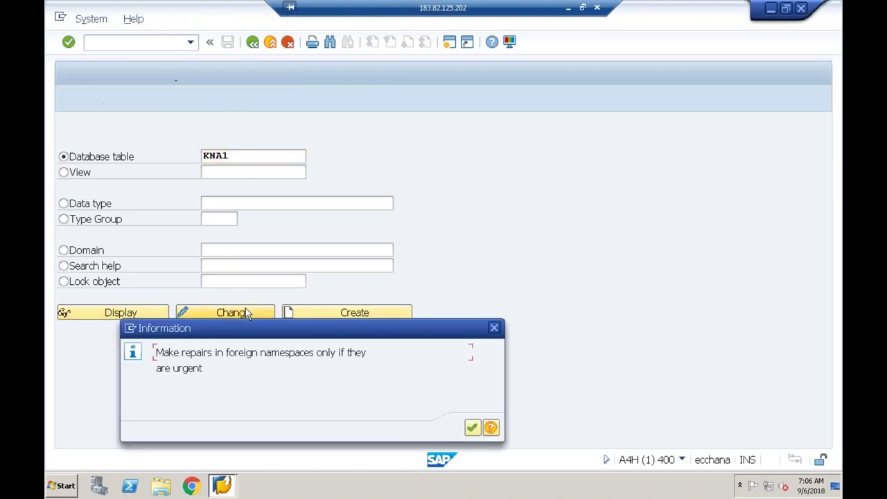
{"action": "left_click", "coordinate": [472, 428]}
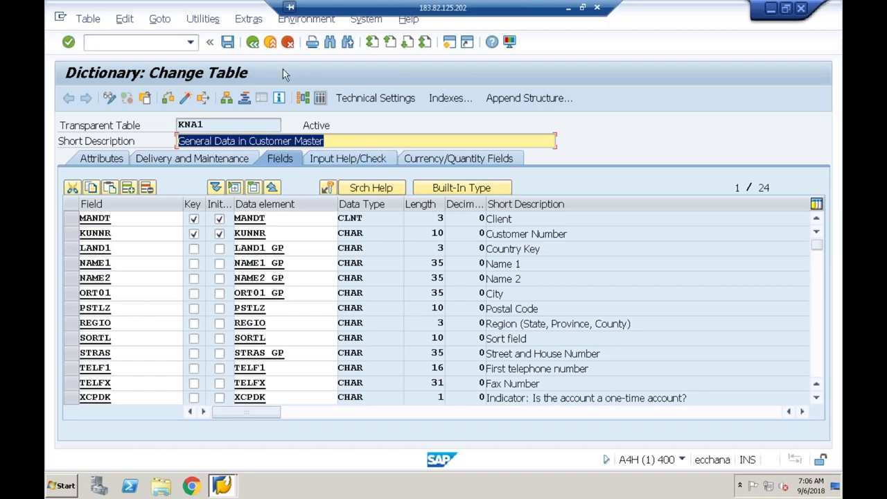
{"action": "left_click", "coordinate": [252, 42]}
{"action": "left_click", "coordinate": [163, 312]}
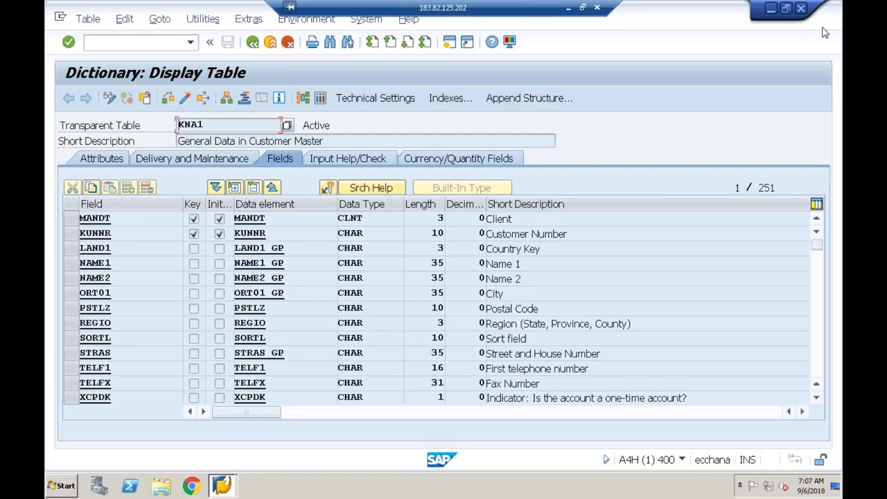
Switch to Paint to review the table creation minimum settings diagram, and return to the remote SAP session.
{"action": "left_click", "coordinate": [568, 9]}
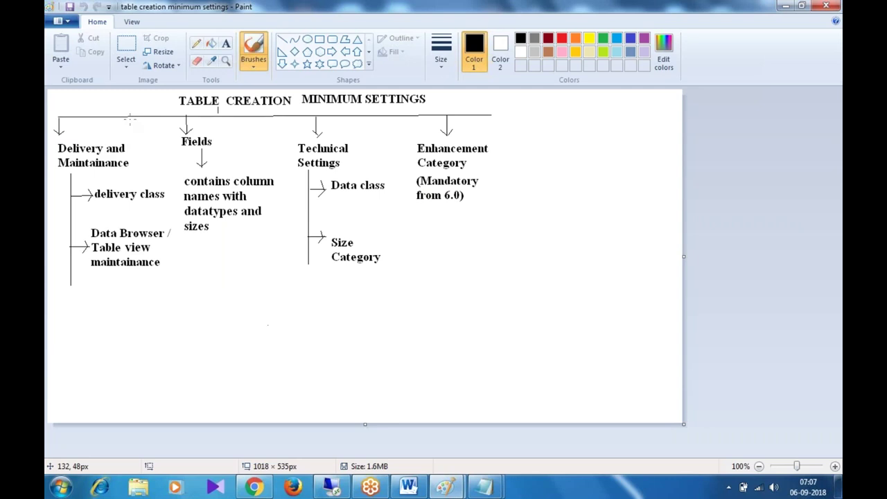
{"action": "left_click", "coordinate": [226, 44]}
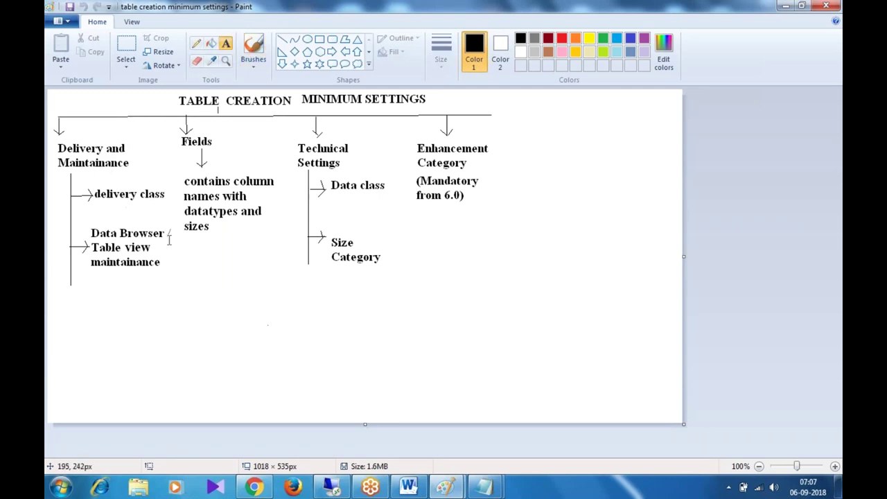
{"action": "left_click", "coordinate": [330, 488]}
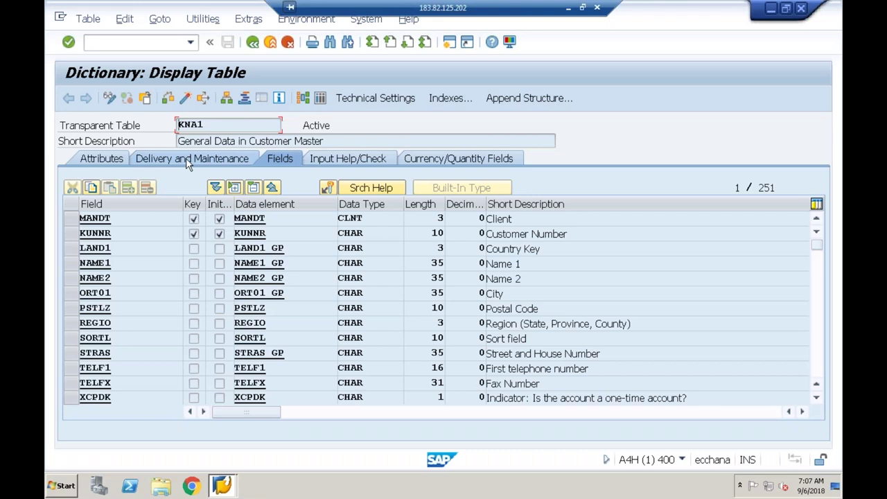
Show table KNA1's delivery and maintenance settings and examine the list of possible delivery class values.
{"action": "left_click", "coordinate": [187, 160]}
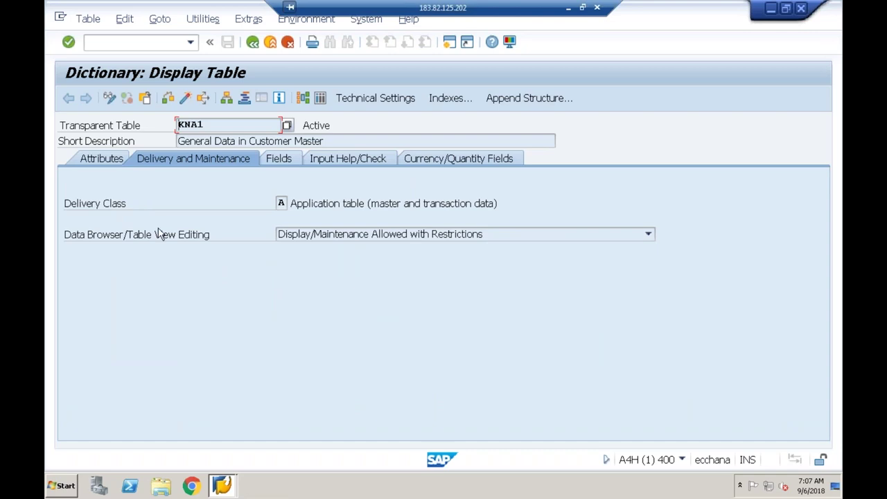
{"action": "left_click", "coordinate": [281, 203]}
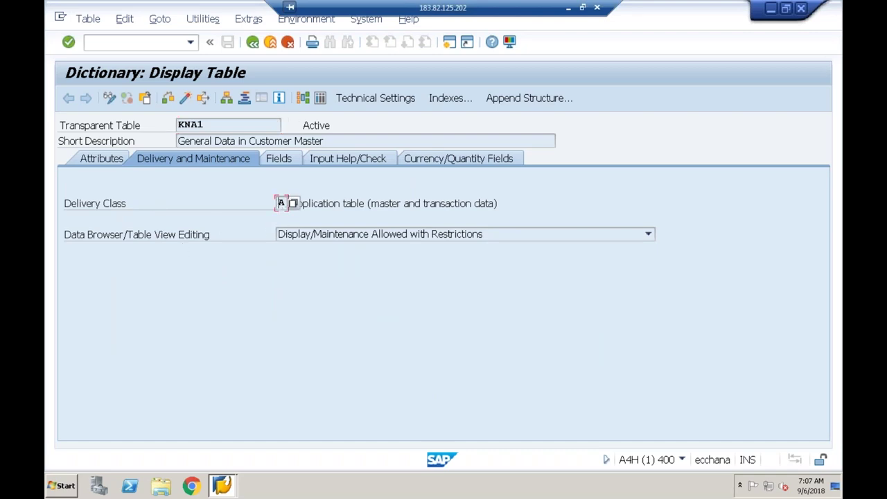
{"action": "left_click", "coordinate": [294, 204]}
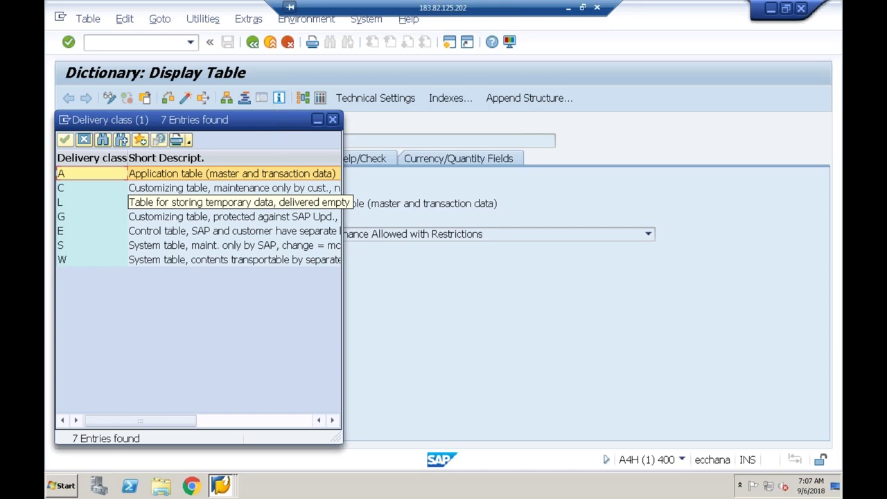
{"action": "left_click", "coordinate": [84, 141]}
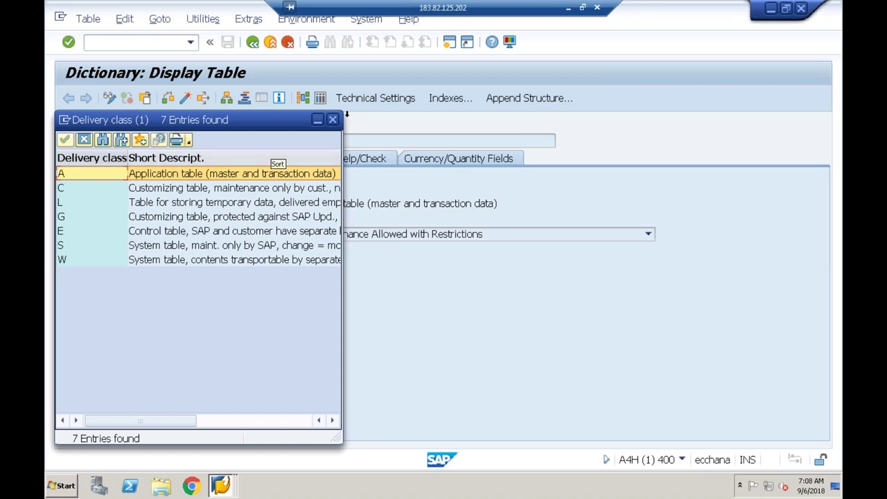
{"action": "left_click", "coordinate": [334, 121]}
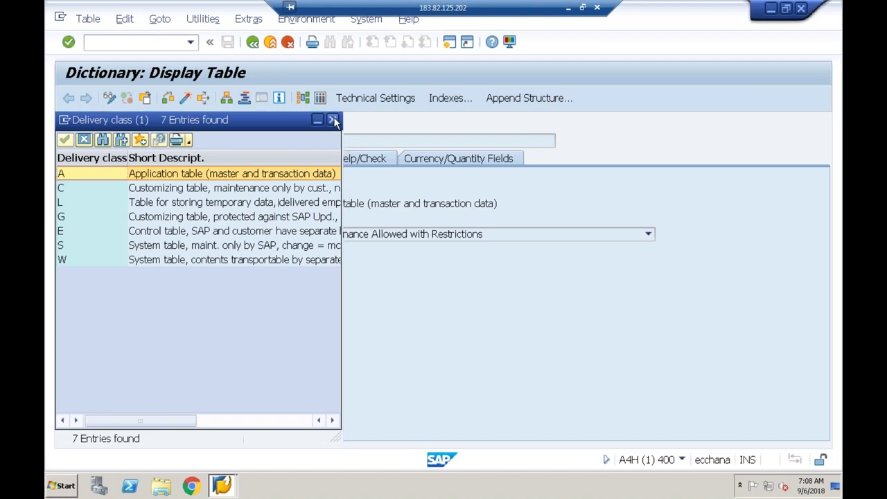
{"action": "left_click", "coordinate": [334, 120]}
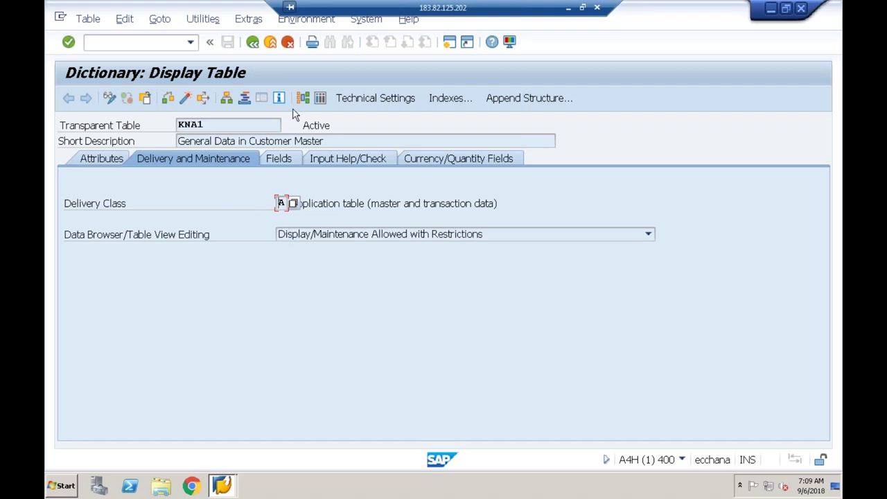
{"action": "left_click", "coordinate": [292, 205]}
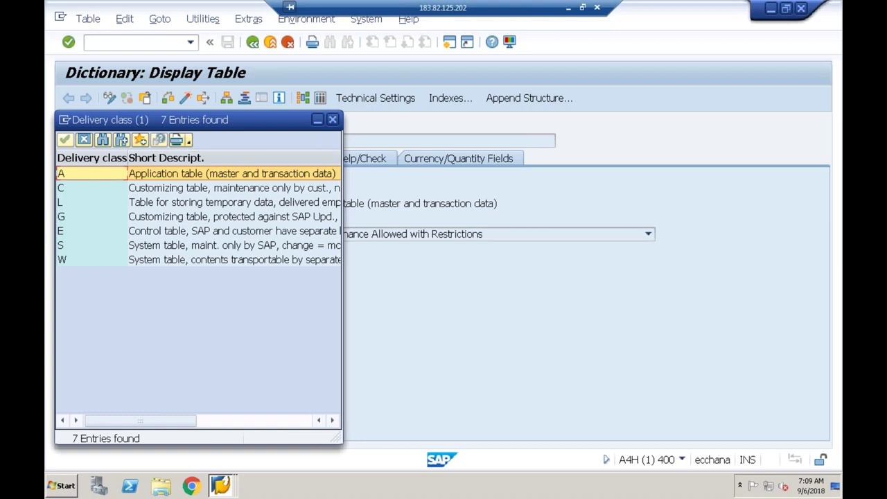
{"action": "left_click", "coordinate": [85, 140]}
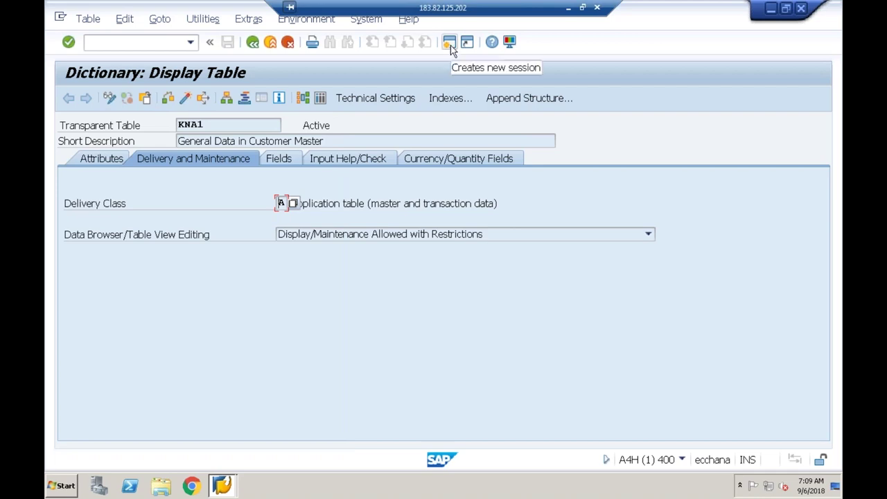
Start a new session with transaction SE11, display table VBAK and show its delivery and maintenance settings.
{"action": "left_click", "coordinate": [451, 45]}
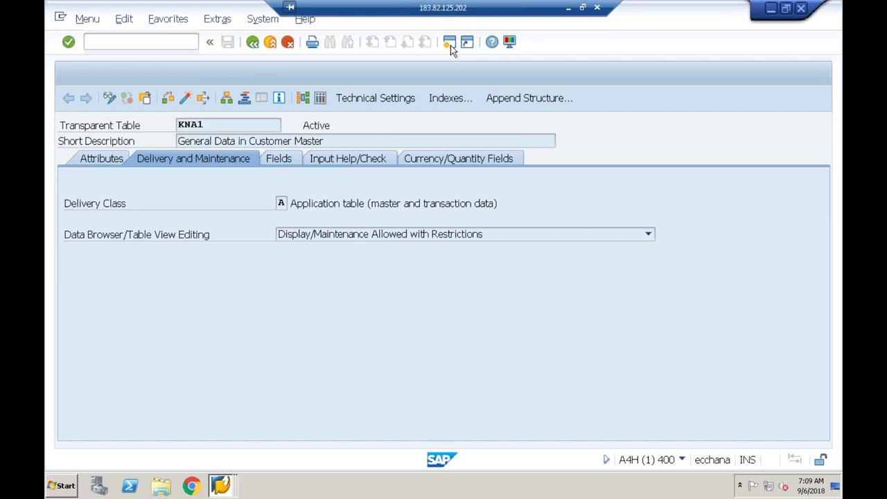
{"action": "type", "text": "se11"}
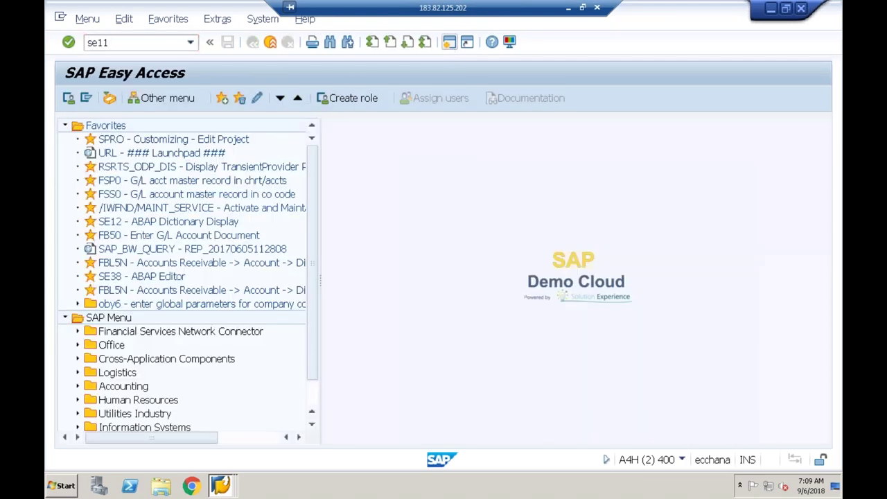
{"action": "key", "text": "Return"}
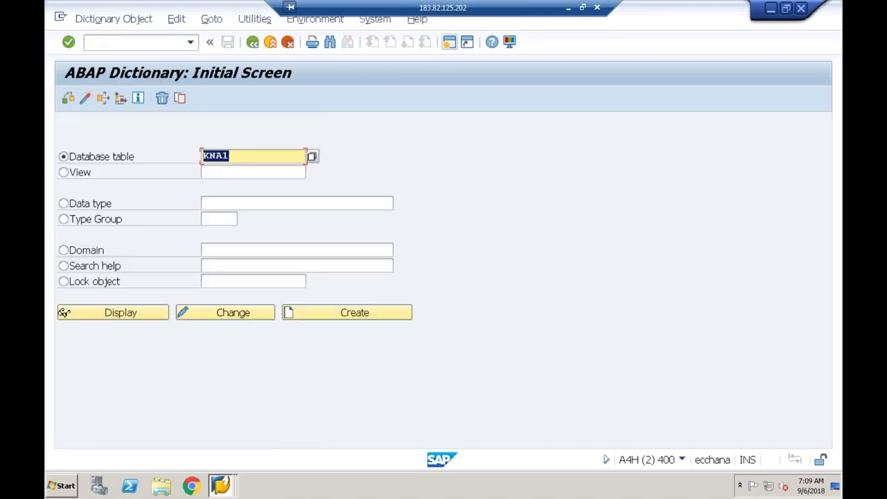
{"action": "type", "text": "VBAK"}
{"action": "left_click", "coordinate": [63, 312]}
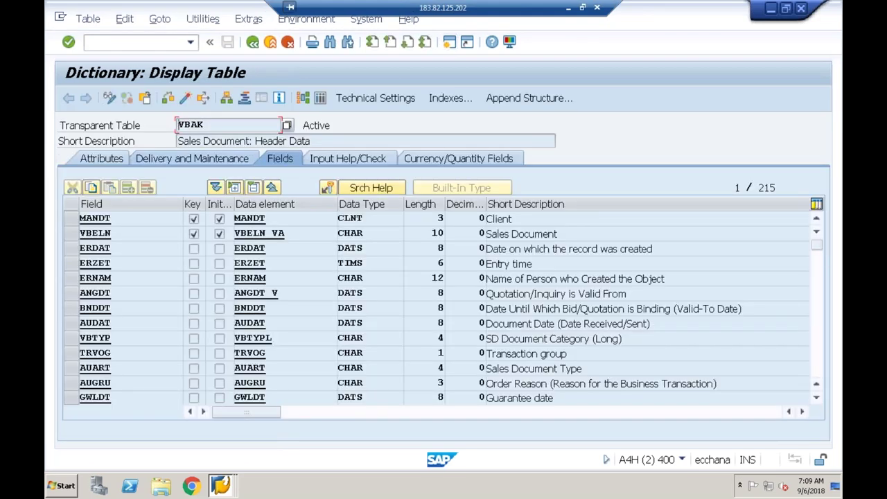
{"action": "left_click", "coordinate": [192, 158]}
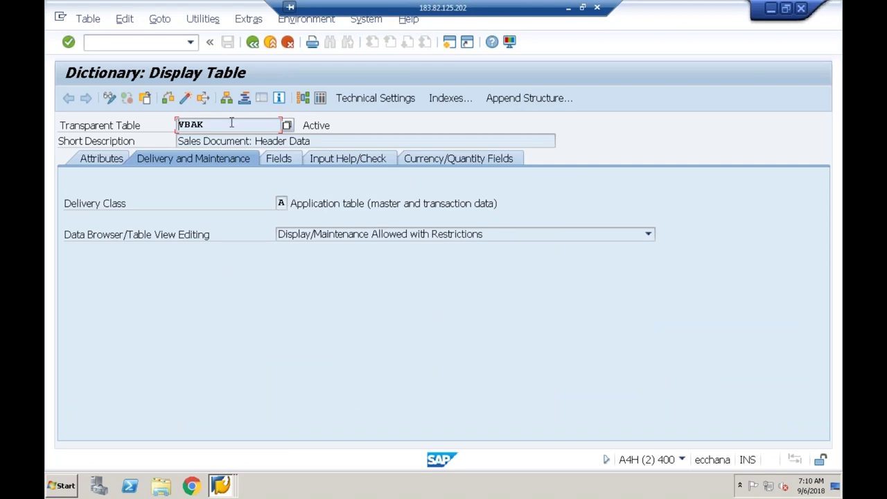
Start another session with transaction SE11, display table MARA and show its delivery and maintenance settings.
{"action": "left_click", "coordinate": [451, 43]}
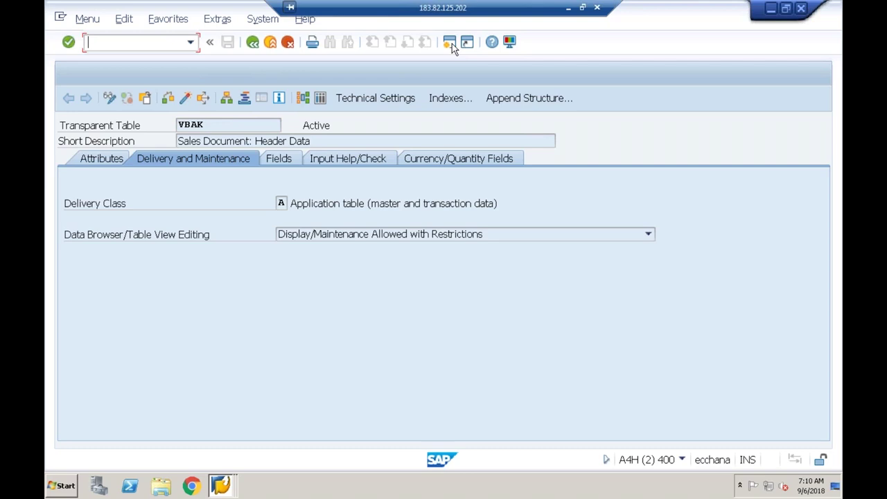
{"action": "type", "text": "m"}
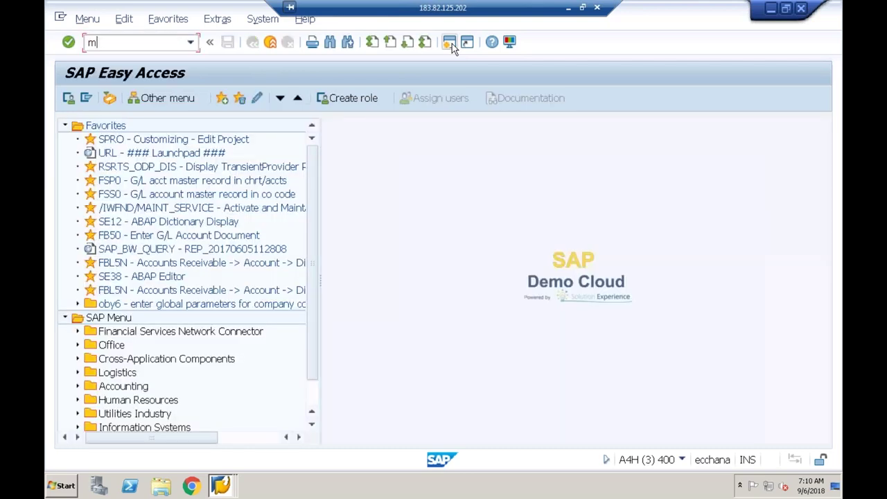
{"action": "key", "text": "BackSpace"}
{"action": "type", "text": "se11"}
{"action": "key", "text": "Return"}
{"action": "type", "text": "mara"}
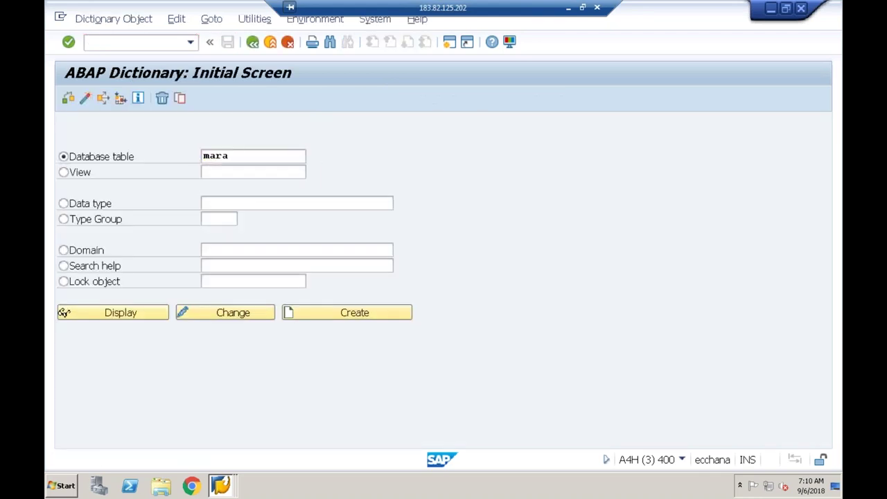
{"action": "key", "text": "Return"}
{"action": "left_click", "coordinate": [64, 313]}
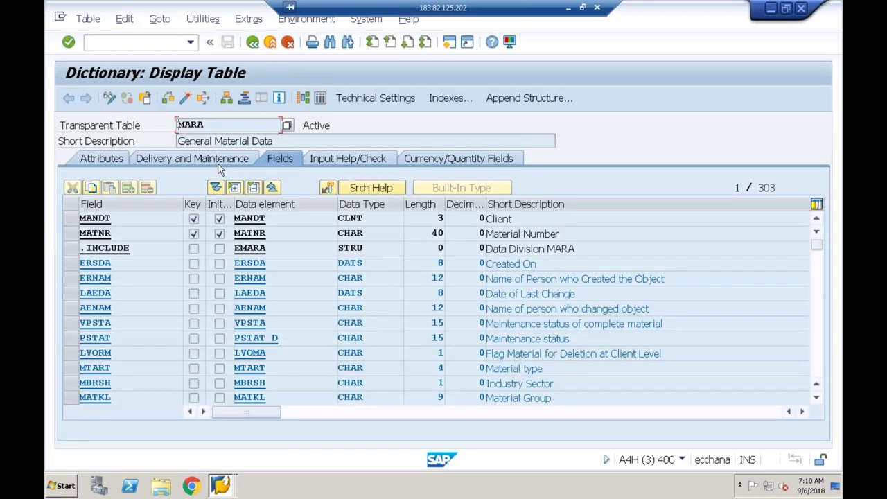
{"action": "left_click", "coordinate": [217, 162]}
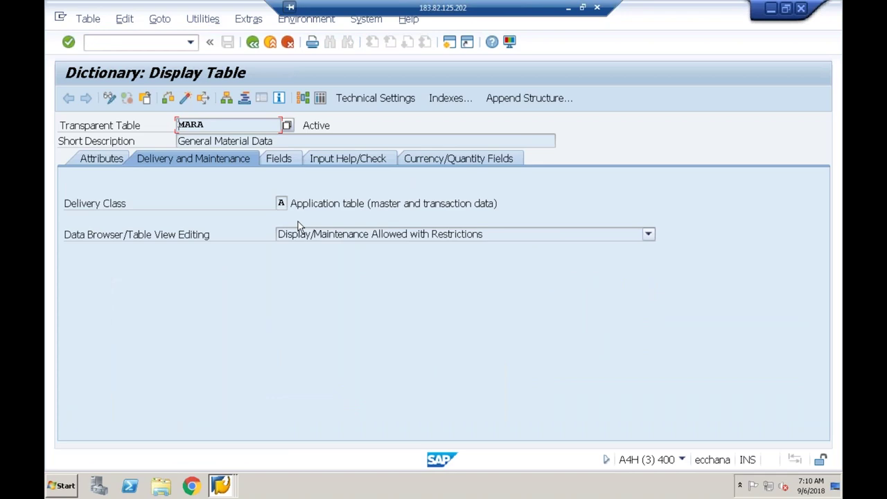
Start a further session with transaction SE11, display table VBAP and show its delivery and maintenance settings.
{"action": "left_click", "coordinate": [452, 43]}
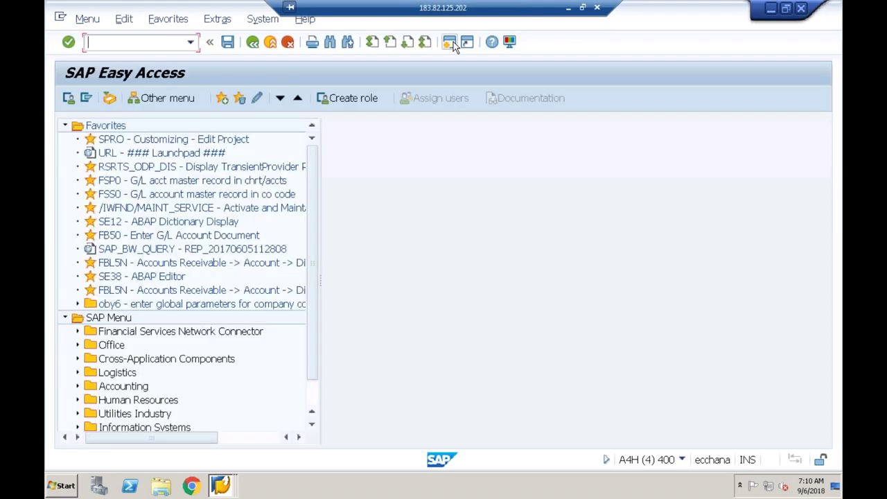
{"action": "type", "text": "se11"}
{"action": "key", "text": "Return"}
{"action": "type", "text": "vbap"}
{"action": "key", "text": "Return"}
{"action": "key", "text": "F7"}
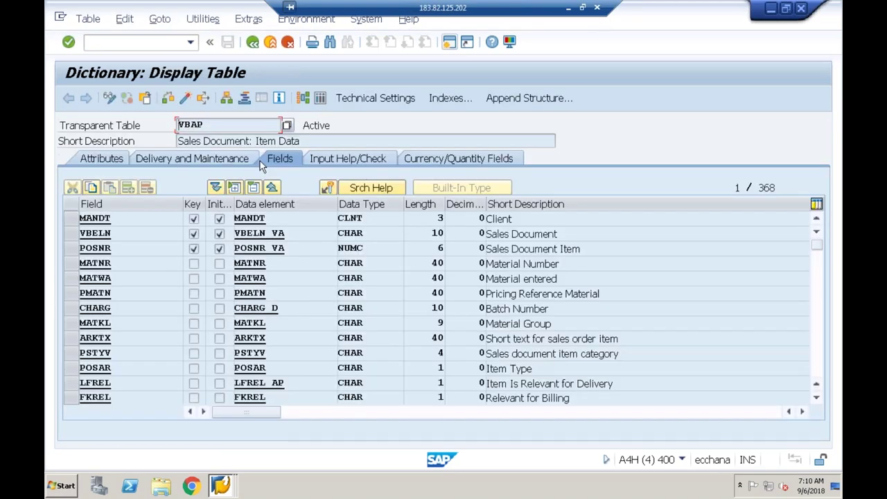
{"action": "left_click", "coordinate": [258, 160]}
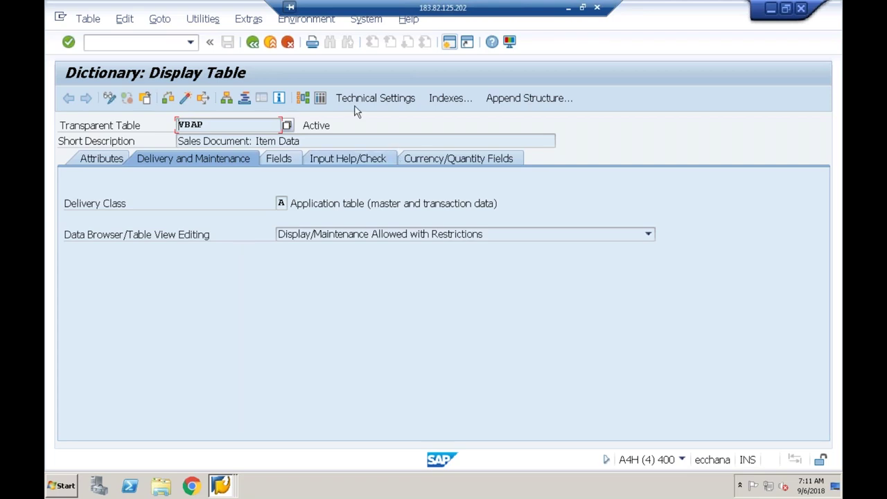
Open a new blank Paint drawing and draw a tall black outlined rectangle left of the canvas centre.
{"action": "left_click", "coordinate": [568, 9]}
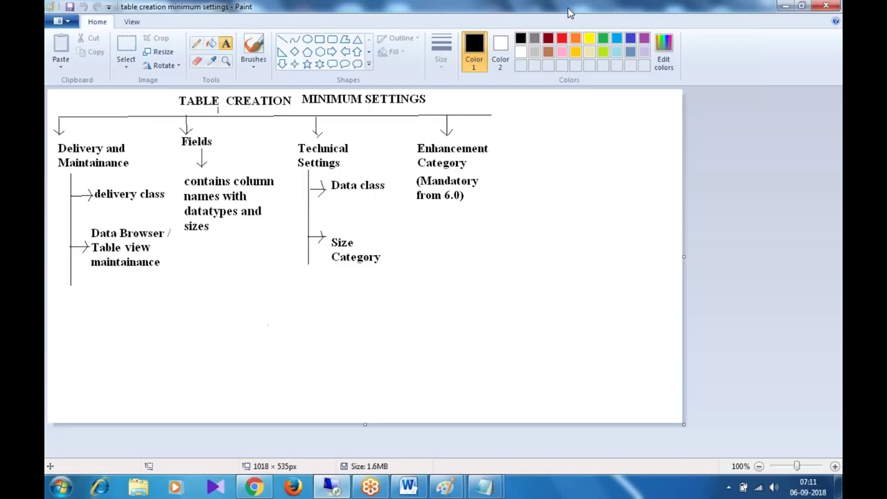
{"action": "left_click", "coordinate": [59, 486]}
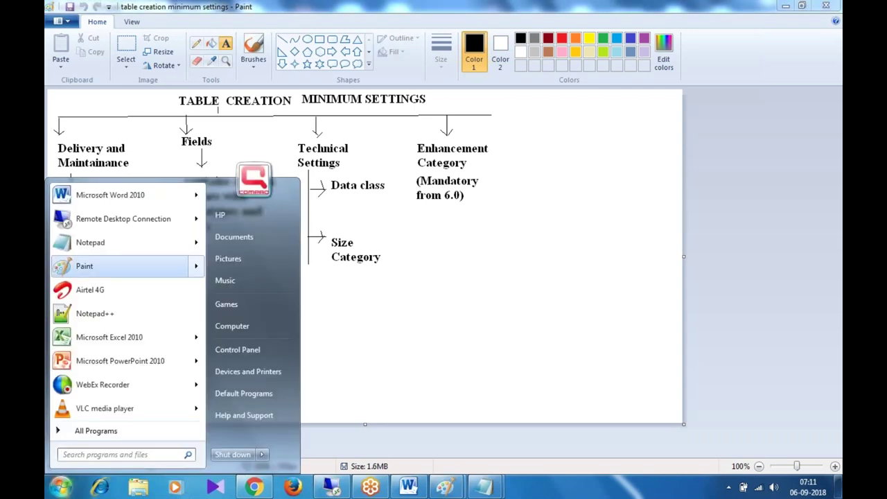
{"action": "left_click", "coordinate": [104, 266]}
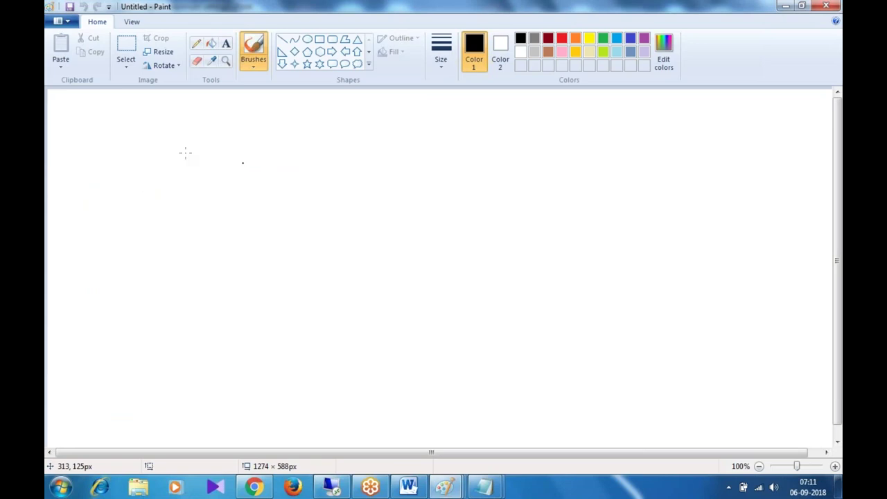
{"action": "left_click", "coordinate": [320, 42]}
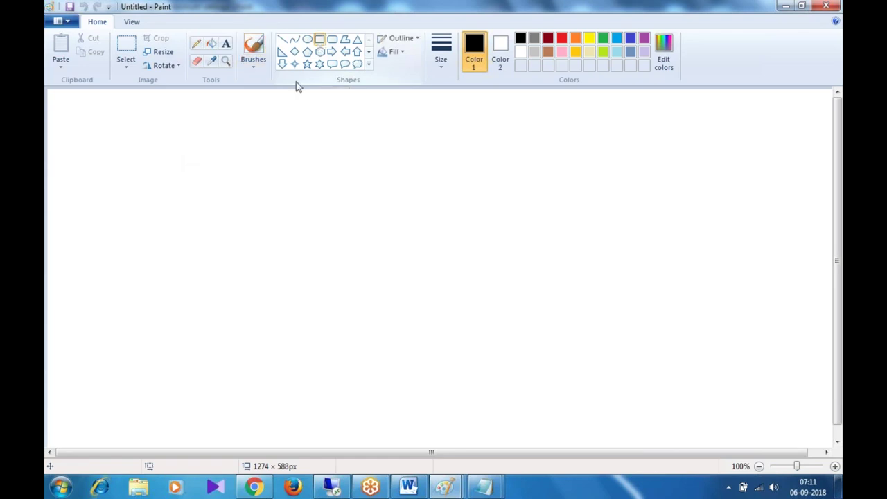
{"action": "left_click_drag", "start_coordinate": [262, 153], "coordinate": [350, 263]}
{"action": "left_click", "coordinate": [439, 153]}
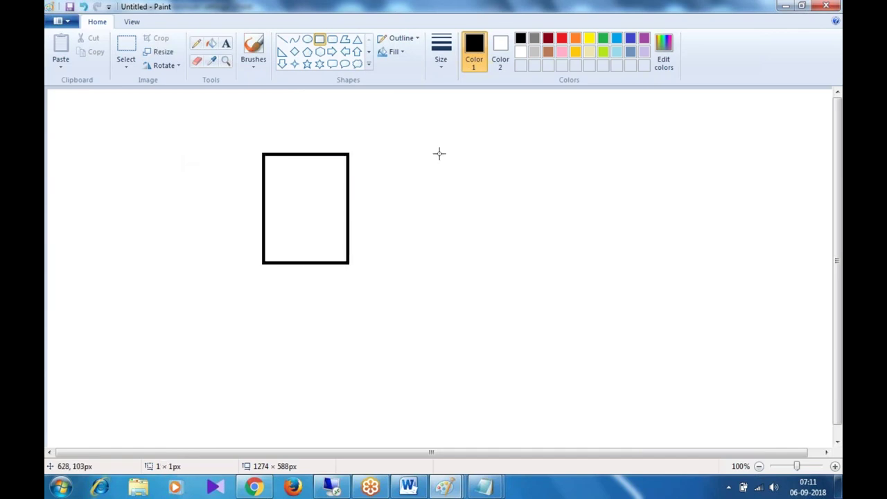
Draw two more black outlined rectangles to the right of the first, about 129 × 183 px and 196 × 198 px.
{"action": "left_click_drag", "start_coordinate": [439, 153], "coordinate": [522, 270]}
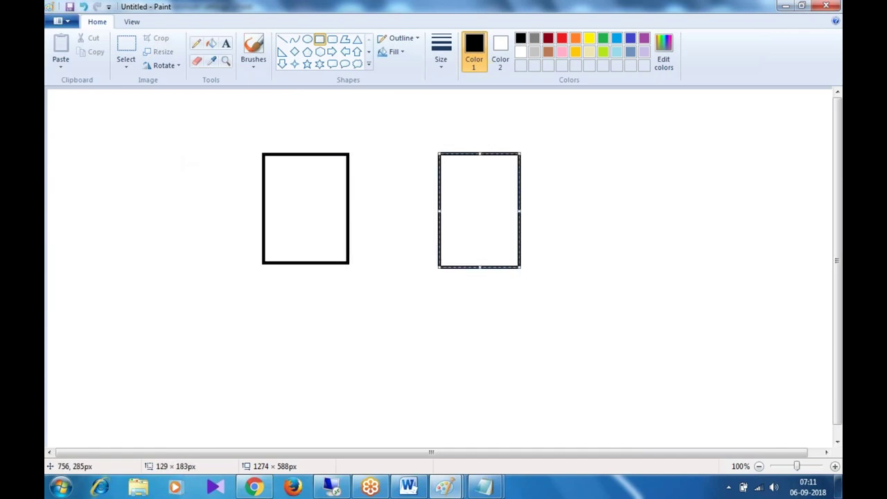
{"action": "left_click", "coordinate": [590, 158]}
{"action": "left_click_drag", "start_coordinate": [590, 158], "coordinate": [713, 280]}
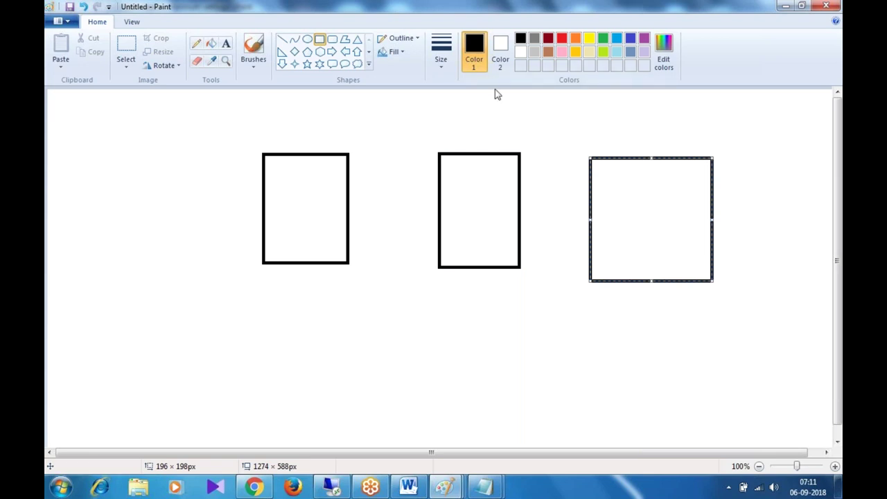
Add the text labels "development", "quality" and "production" in a row above the three rectangles.
{"action": "left_click", "coordinate": [226, 43]}
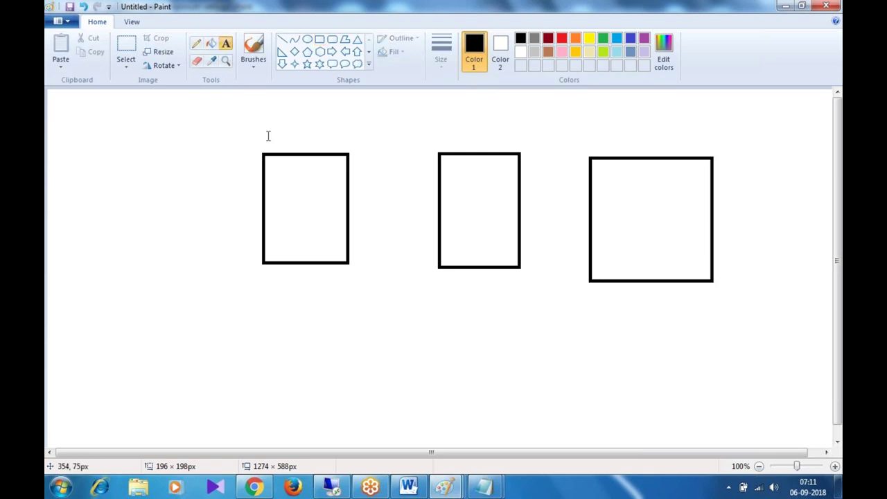
{"action": "left_click_drag", "start_coordinate": [268, 136], "coordinate": [733, 203]}
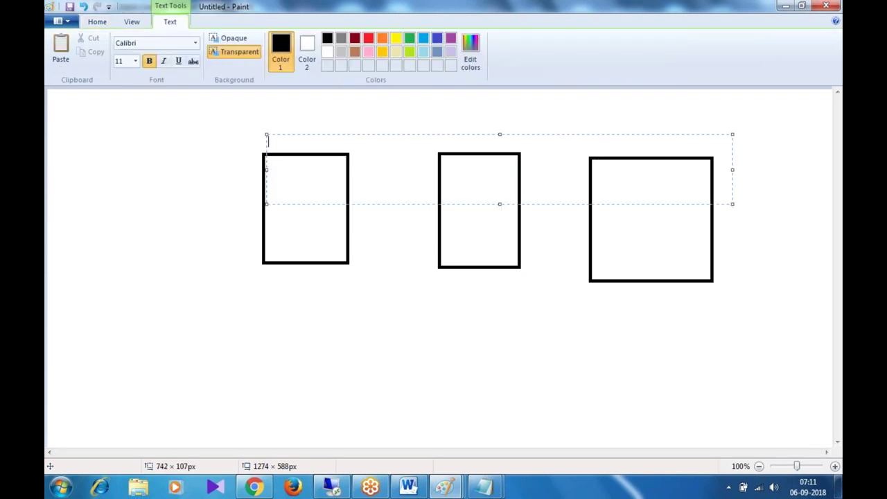
{"action": "type", "text": "development                                       quality                                                             "}
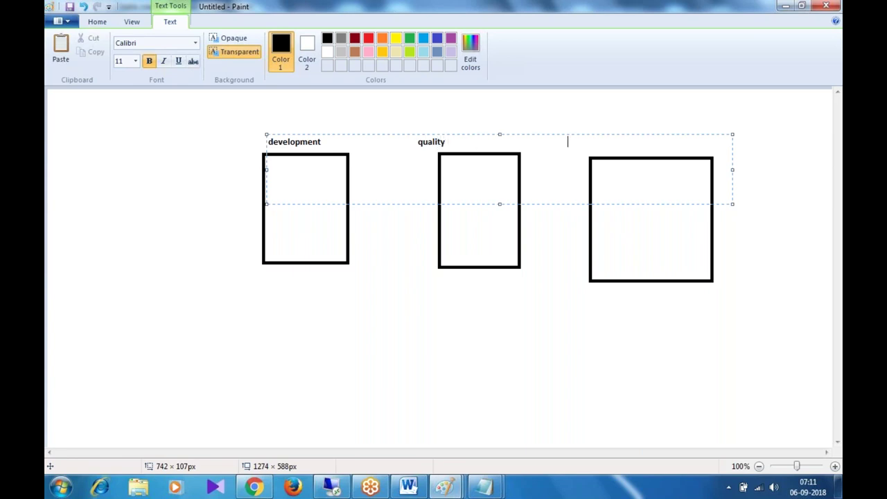
{"action": "type", "text": "production"}
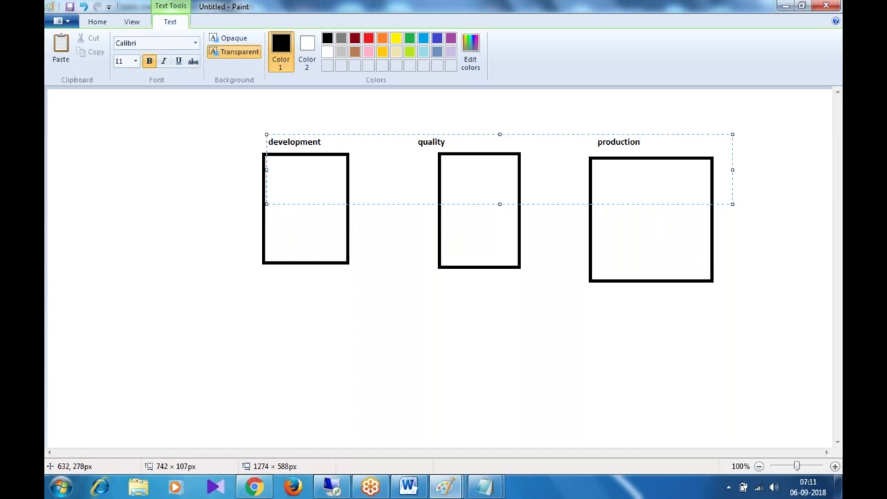
{"action": "left_click", "coordinate": [331, 215]}
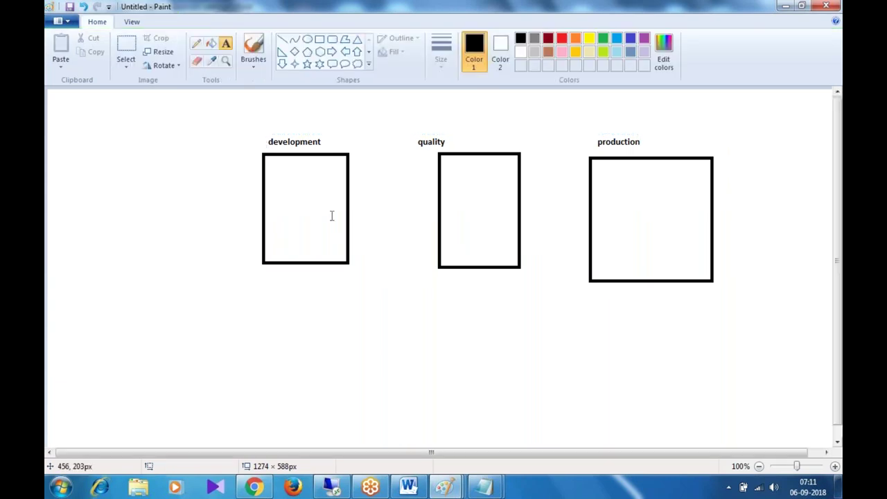
Draw a small rectangle of about 51 × 76 px inside the development box and label it "db table".
{"action": "left_click", "coordinate": [318, 41]}
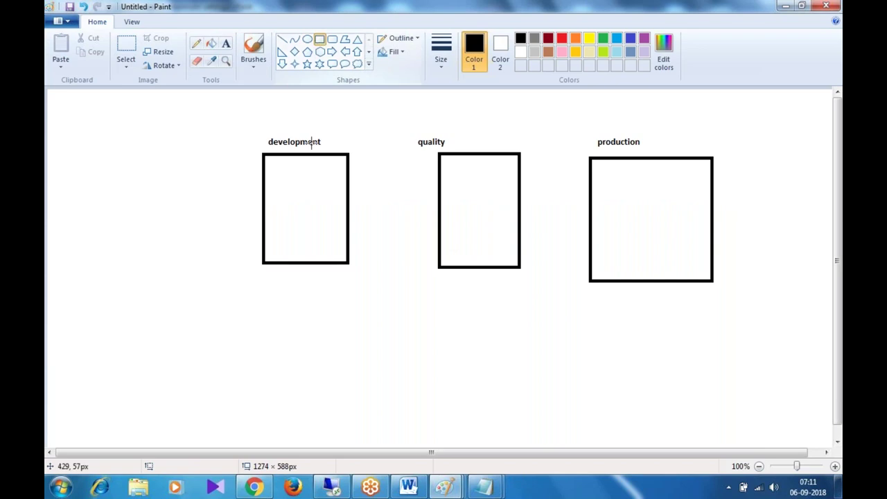
{"action": "mouse_move", "coordinate": [299, 185]}
{"action": "left_mouse_down"}
{"action": "mouse_move", "coordinate": [327, 194]}
{"action": "mouse_move", "coordinate": [330, 234]}
{"action": "left_mouse_up"}
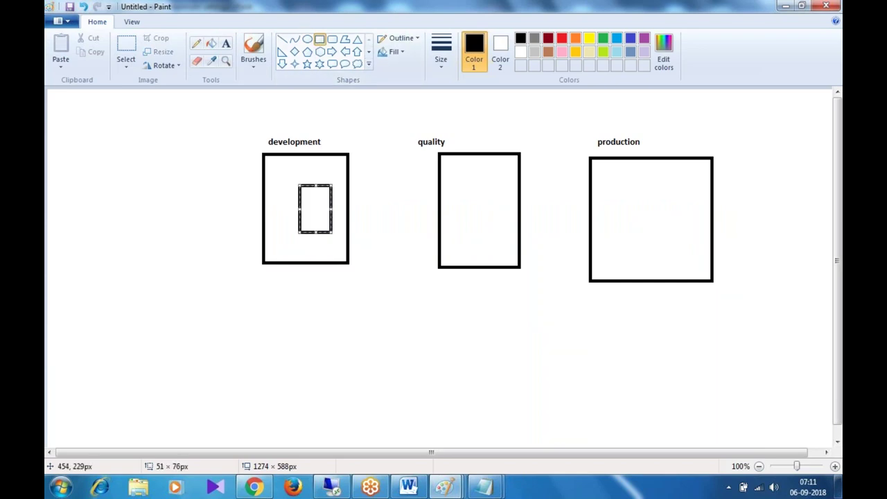
{"action": "left_click", "coordinate": [226, 44]}
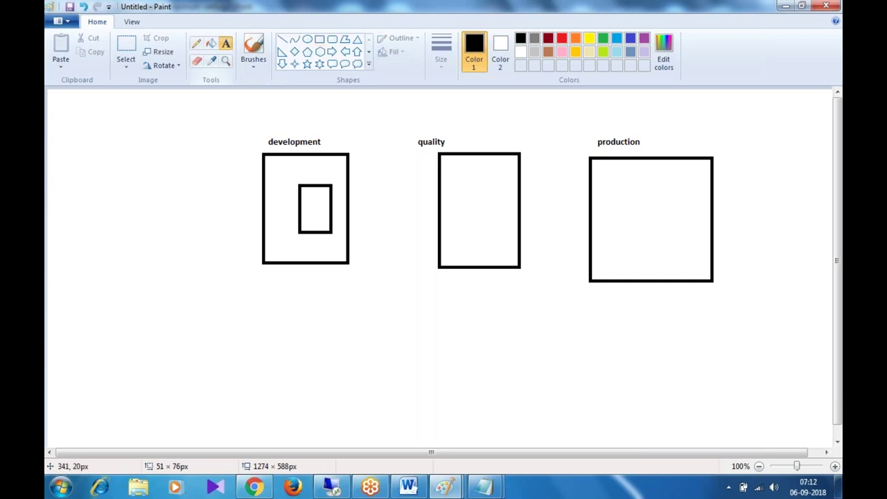
{"action": "left_click_drag", "start_coordinate": [292, 171], "coordinate": [333, 233]}
{"action": "type", "text": "d"}
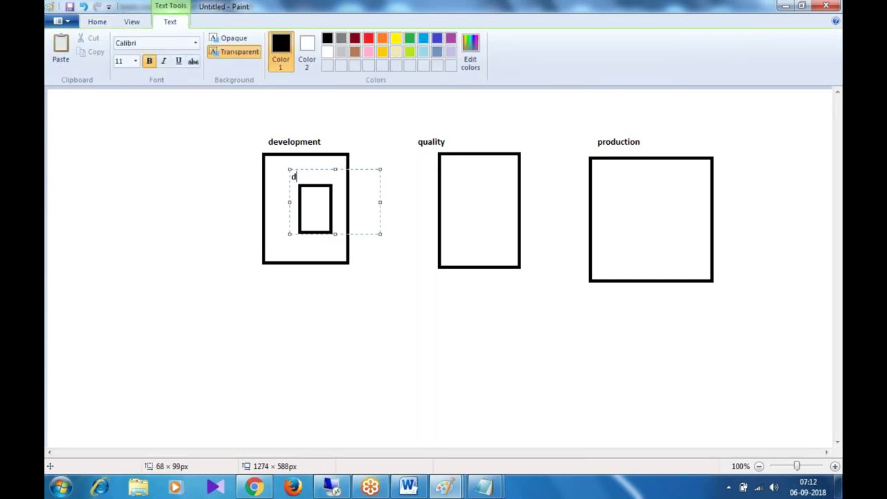
{"action": "type", "text": "b table"}
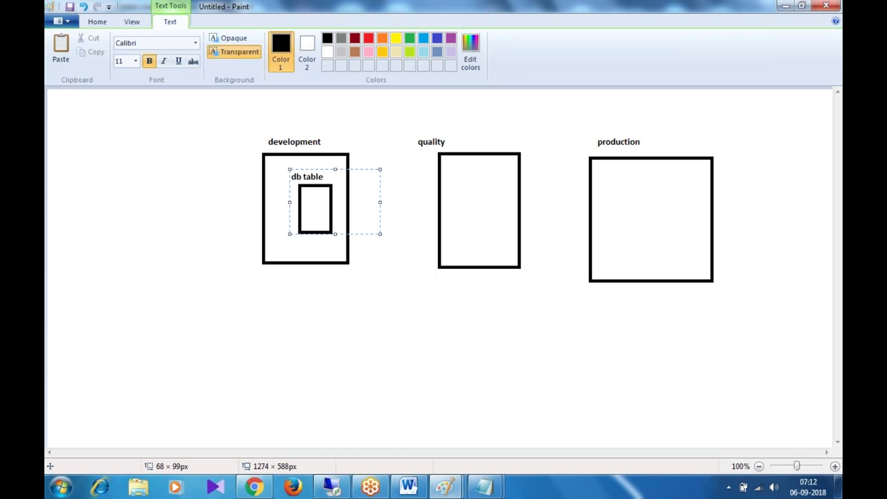
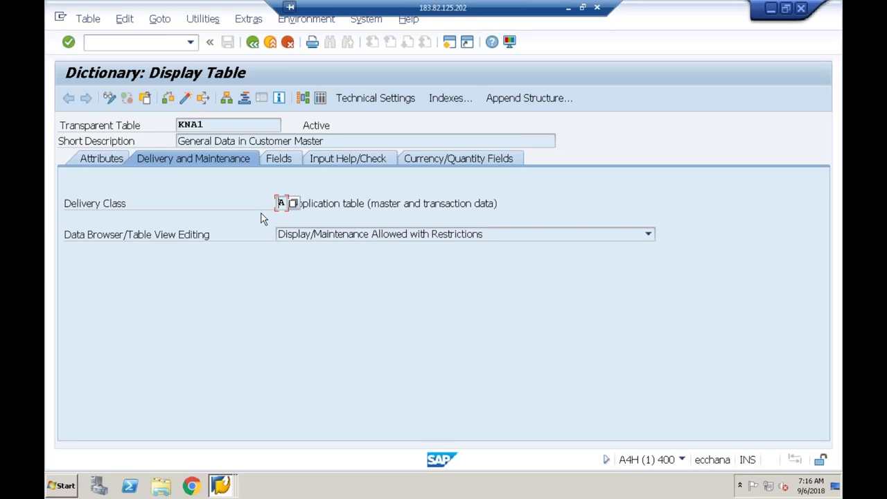
Review the Data Browser/Table View Editing options of table KNA1 in SAP and display the table's contents.
{"action": "left_click", "coordinate": [336, 235]}
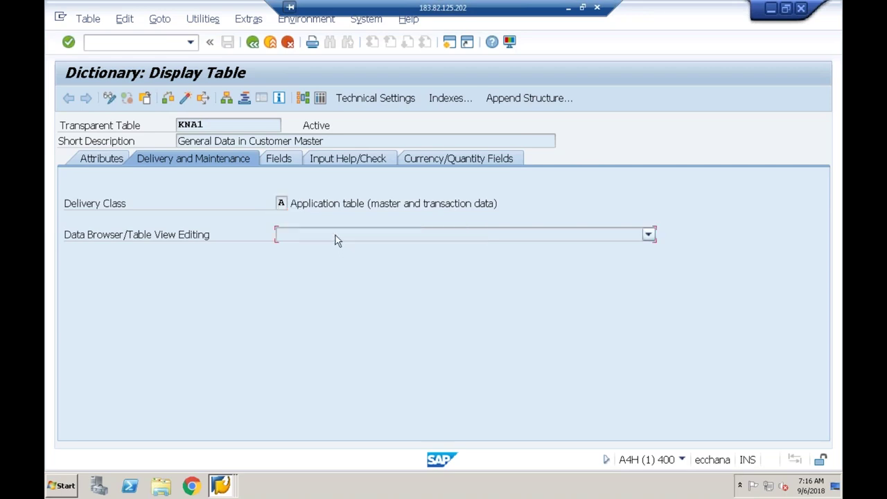
{"action": "left_click", "coordinate": [350, 335]}
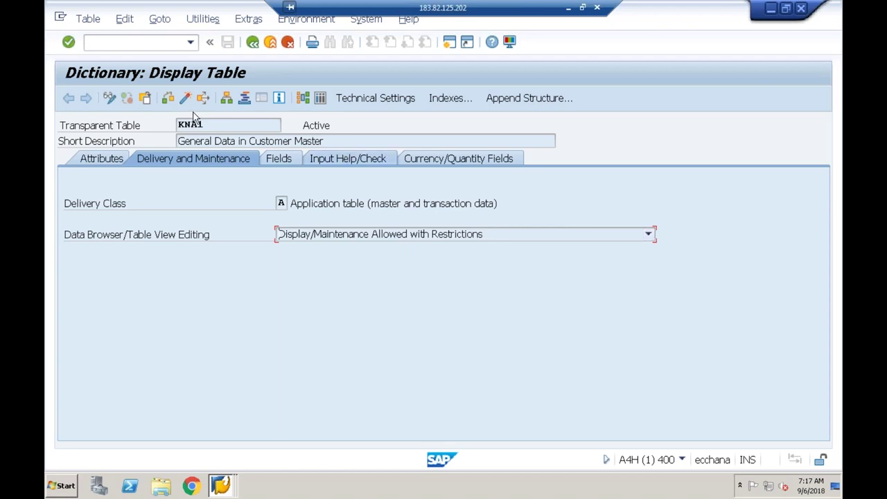
{"action": "left_click", "coordinate": [209, 129]}
{"action": "left_click", "coordinate": [319, 98]}
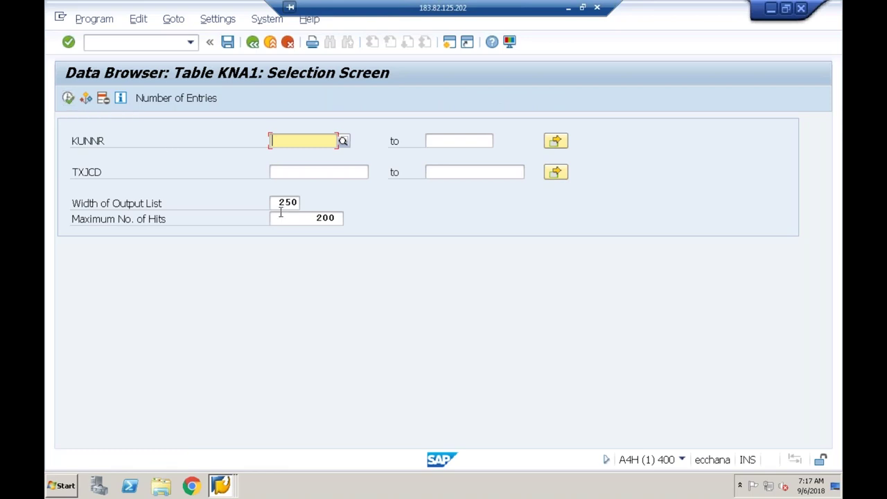
{"action": "left_click", "coordinate": [68, 98]}
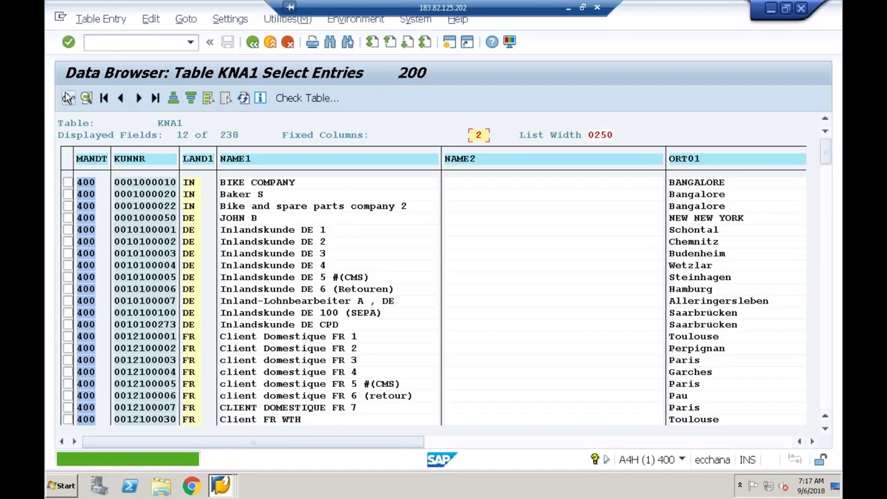
Mark the "Bike and spare parts company 2" entry, check which table entry operations are available, and return to the KNA1 definition.
{"action": "left_click", "coordinate": [68, 206]}
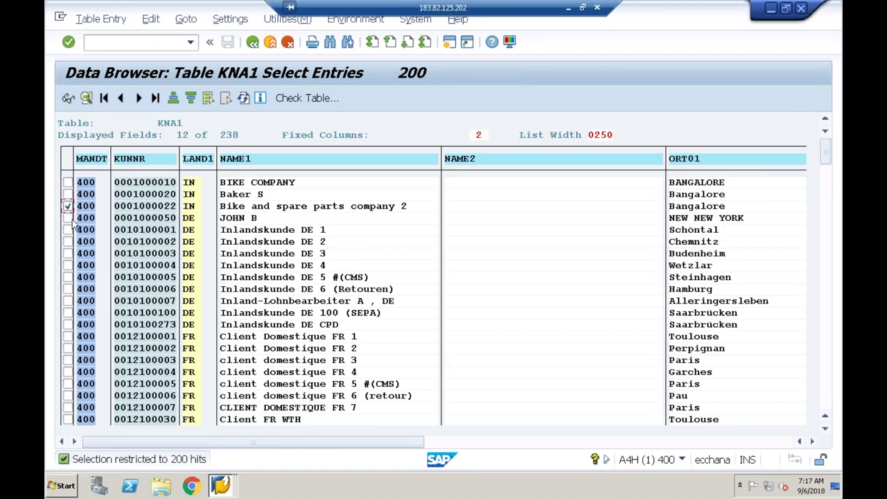
{"action": "left_click", "coordinate": [101, 19]}
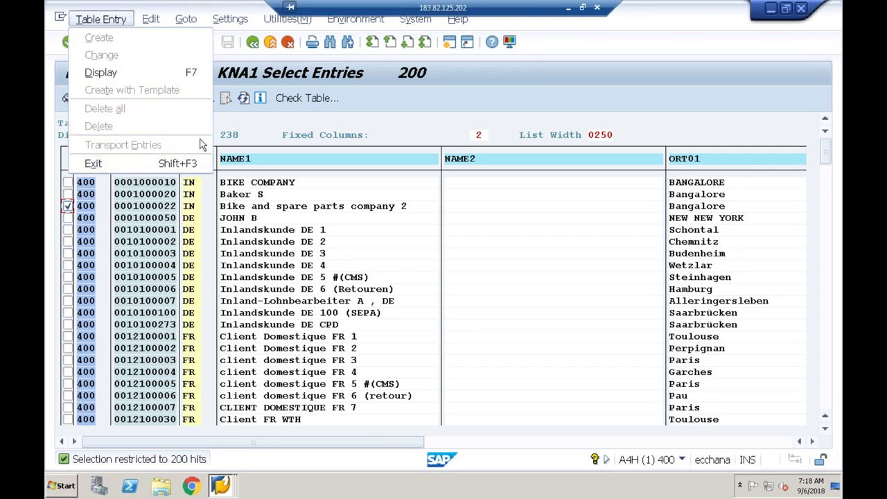
{"action": "left_click", "coordinate": [254, 43]}
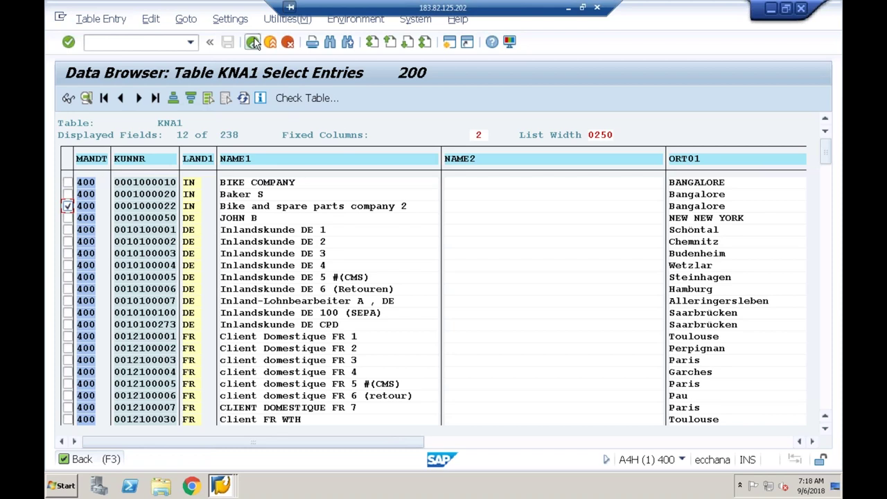
{"action": "left_click", "coordinate": [254, 43]}
{"action": "left_click", "coordinate": [254, 43]}
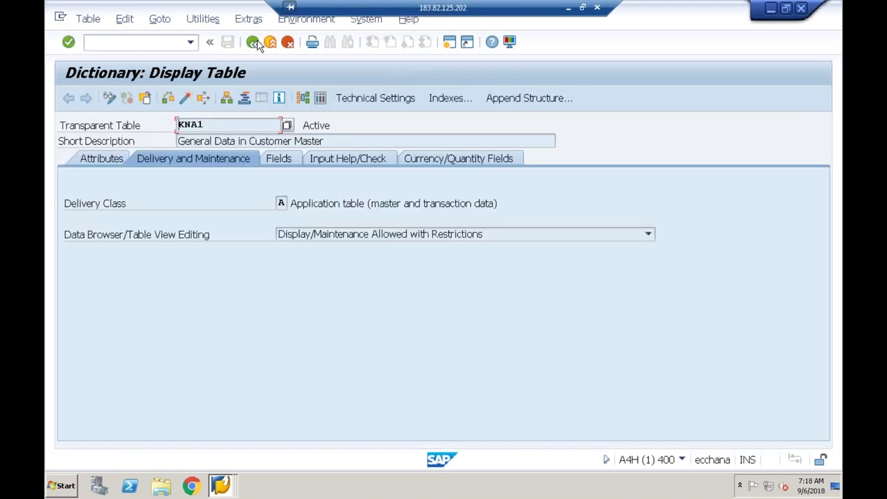
Go through the allowed and not allowed choices for KNA1's Data Browser/Table View Editing setting without changing it.
{"action": "left_click", "coordinate": [360, 236]}
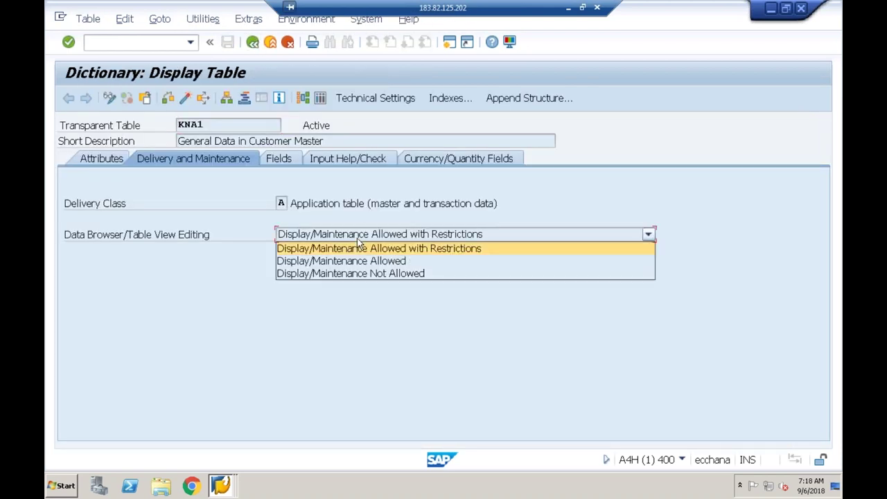
{"action": "left_click", "coordinate": [357, 261]}
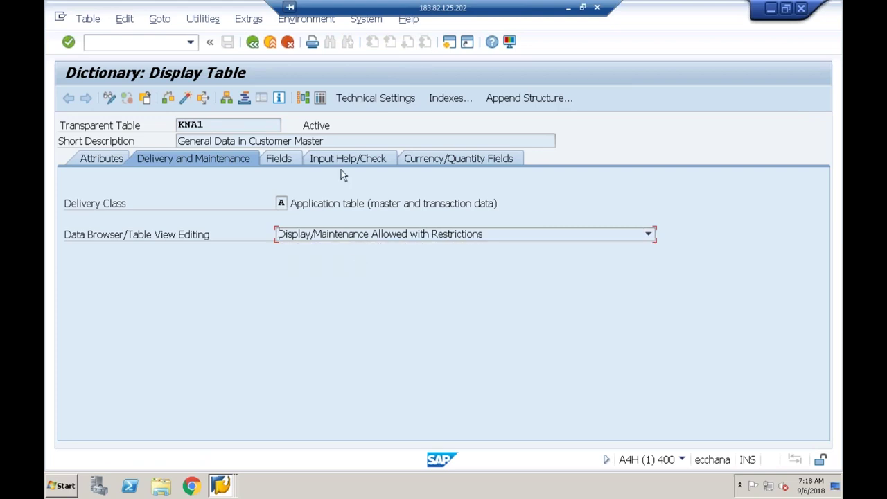
{"action": "left_click", "coordinate": [326, 236]}
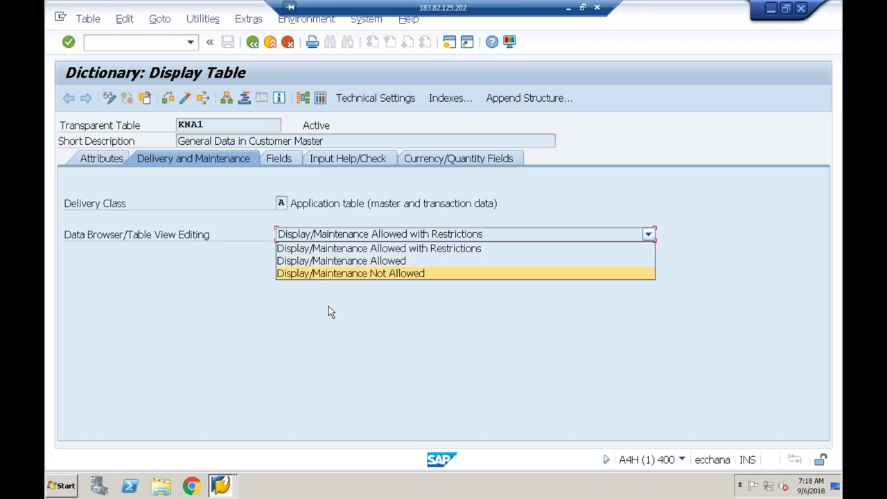
{"action": "key", "text": "Escape"}
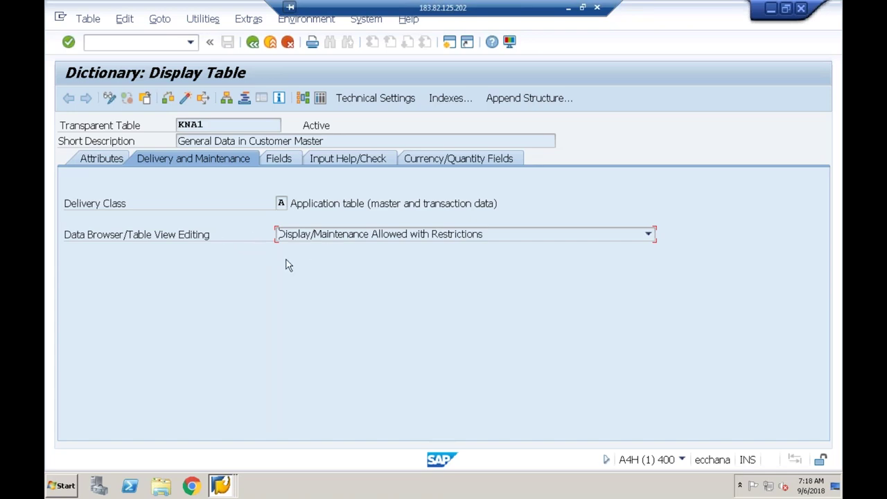
Switch through the other open sessions to compare the delivery and maintenance settings of VBAK, MARA and VBAP.
{"action": "left_click", "coordinate": [221, 486]}
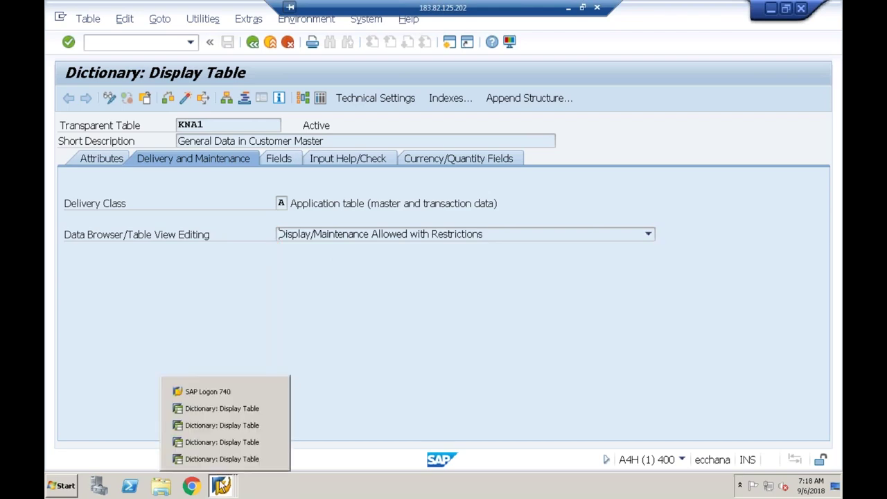
{"action": "left_click", "coordinate": [226, 459]}
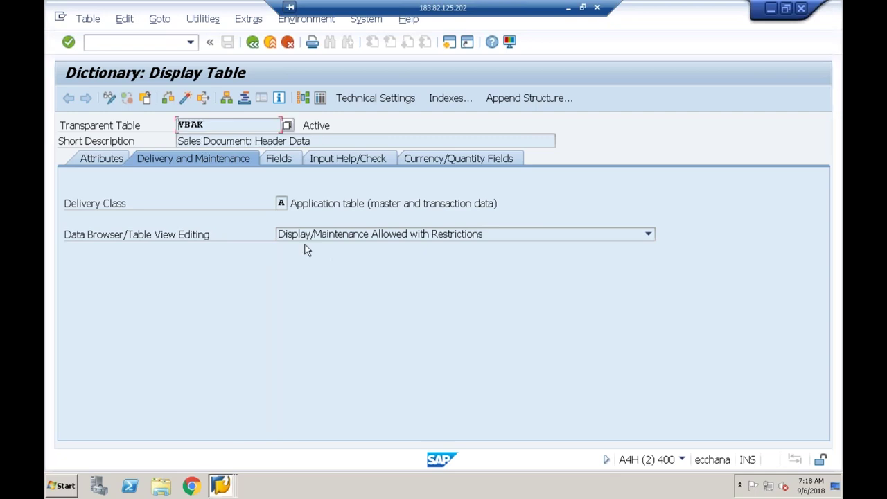
{"action": "left_click", "coordinate": [231, 484]}
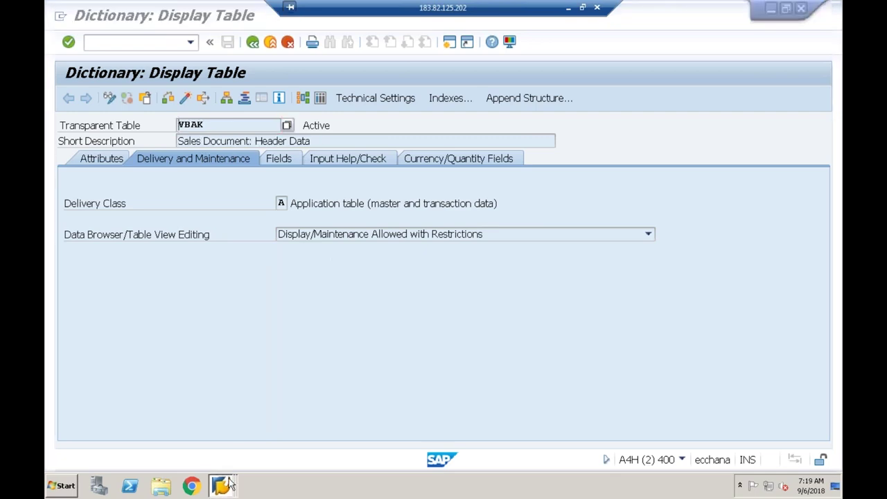
{"action": "left_click", "coordinate": [248, 444]}
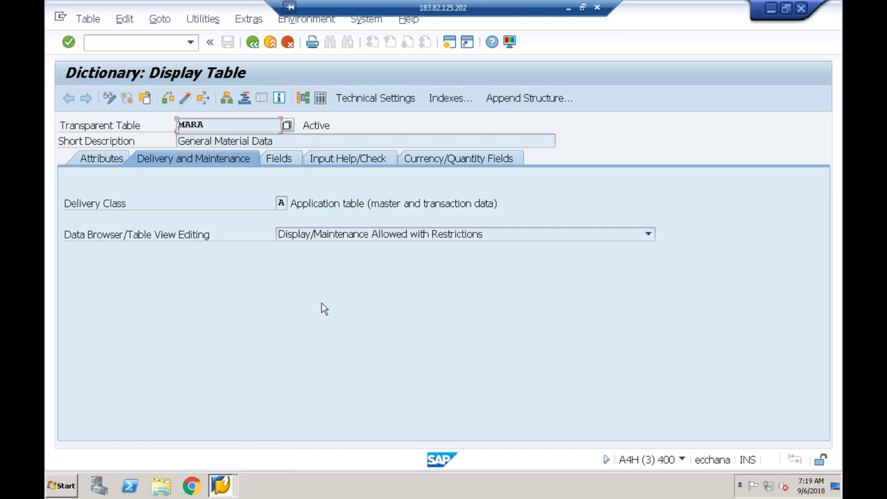
{"action": "left_click", "coordinate": [216, 486]}
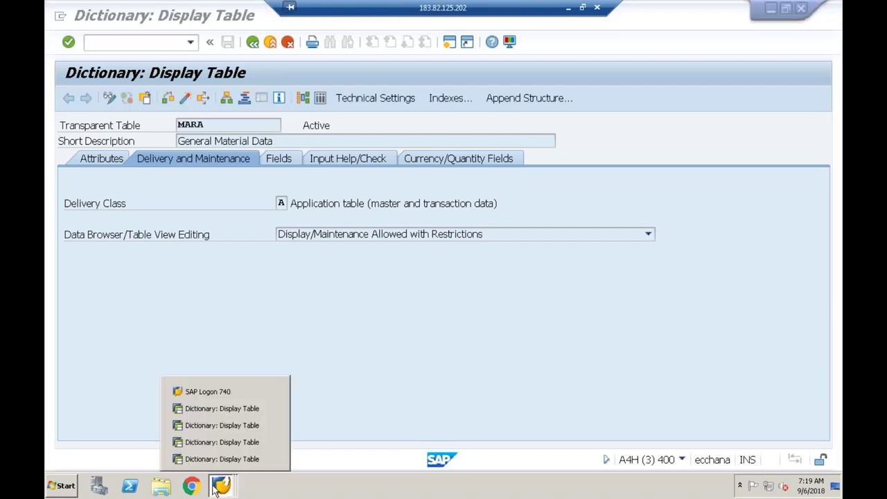
{"action": "left_click", "coordinate": [224, 467]}
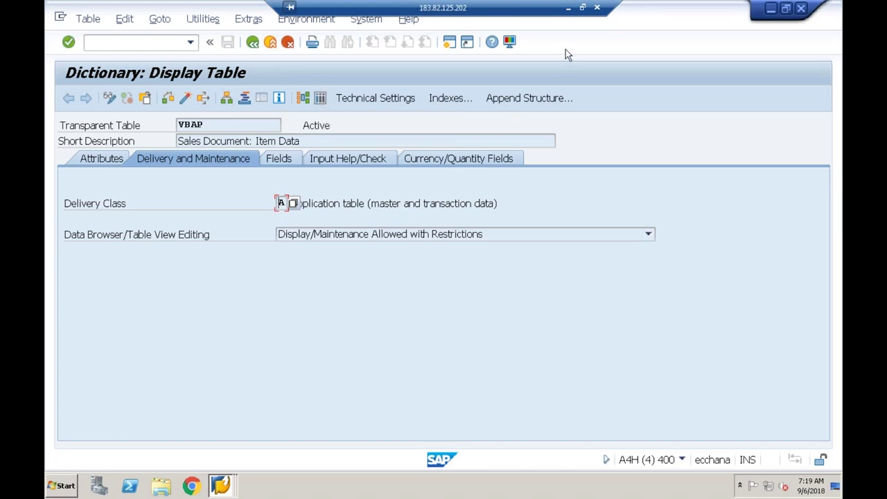
Switch between the minimum settings diagram in Paint and SAP to review VBAP's Data Browser/Table View Editing options, ending on the diagram.
{"action": "left_click", "coordinate": [567, 7]}
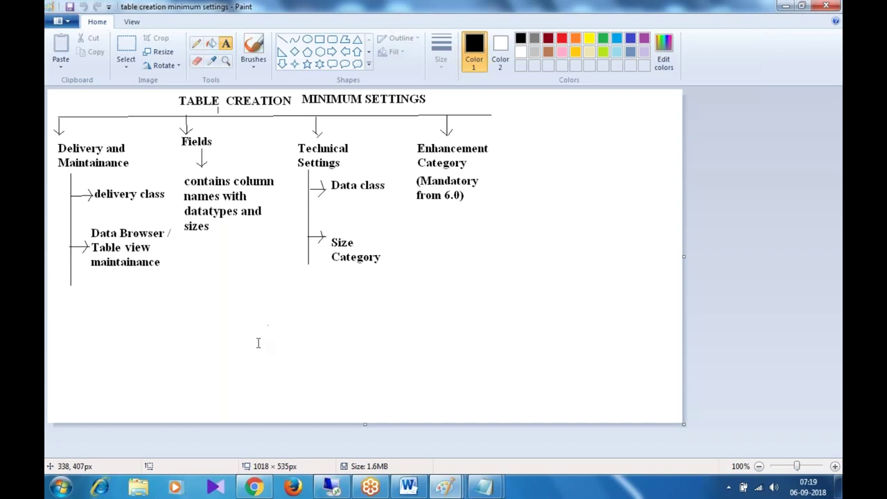
{"action": "left_click", "coordinate": [331, 488]}
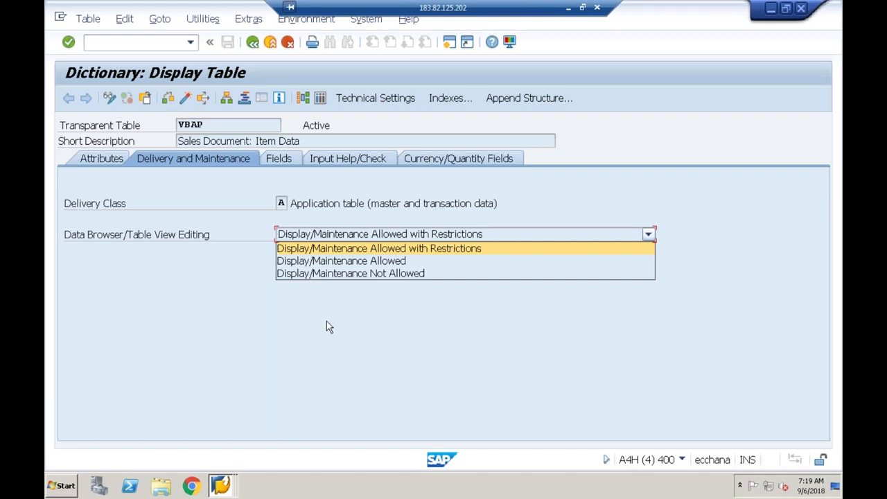
{"action": "left_click", "coordinate": [333, 375]}
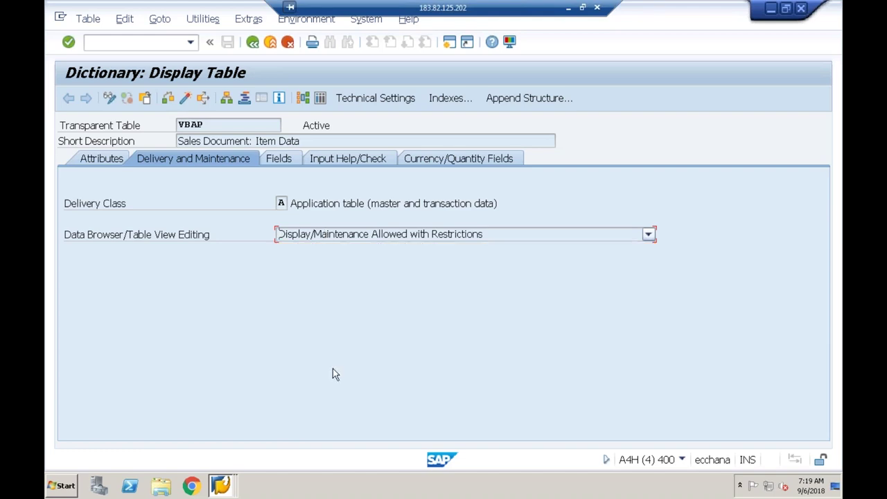
{"action": "left_click", "coordinate": [568, 7]}
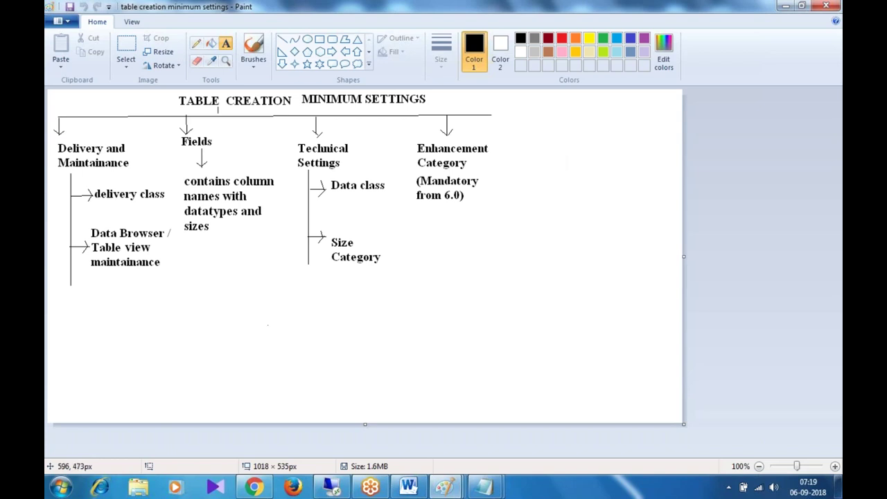
Switch to SAP and display the field lists of tables KNA1 and VBAK in their sessions.
{"action": "left_click", "coordinate": [332, 489]}
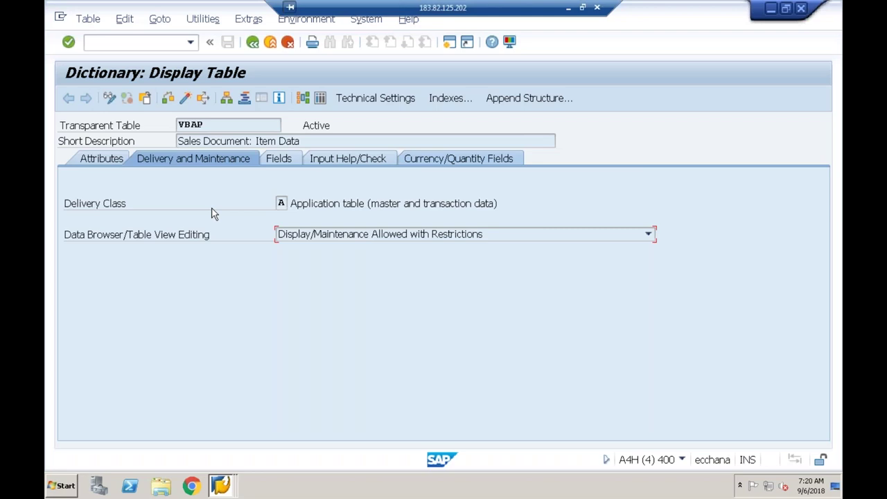
{"action": "left_click", "coordinate": [219, 488]}
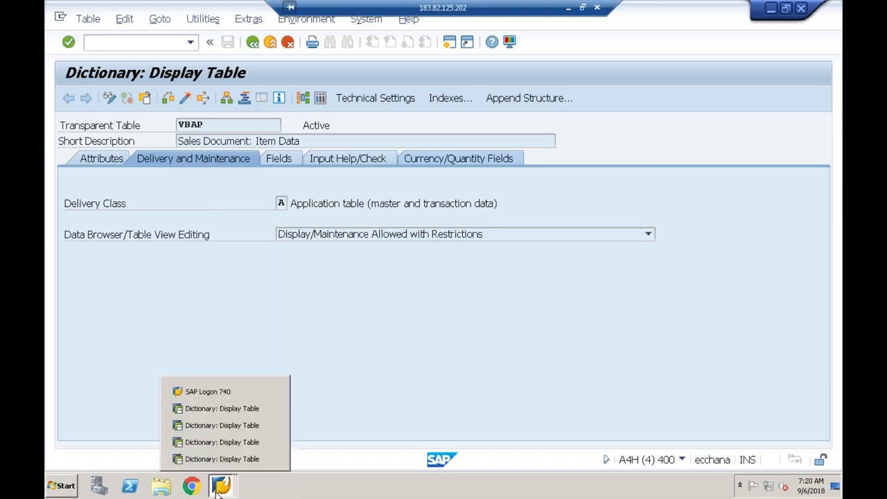
{"action": "left_click", "coordinate": [223, 425]}
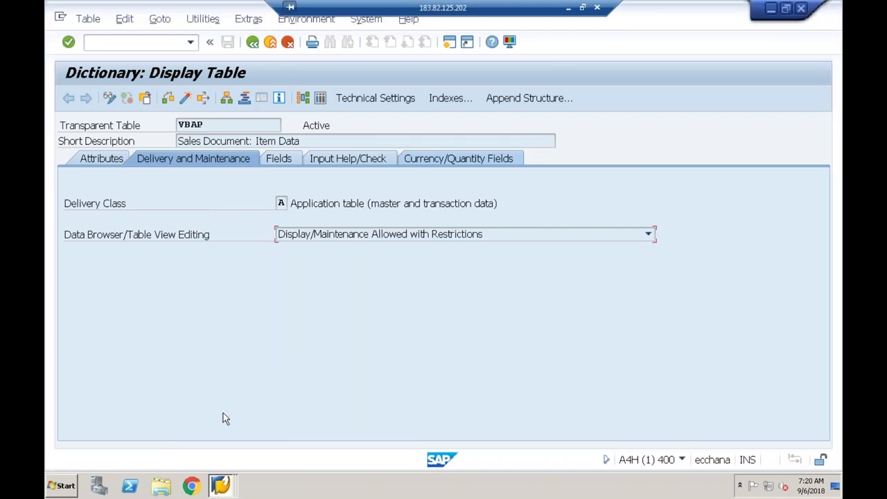
{"action": "left_click", "coordinate": [290, 154]}
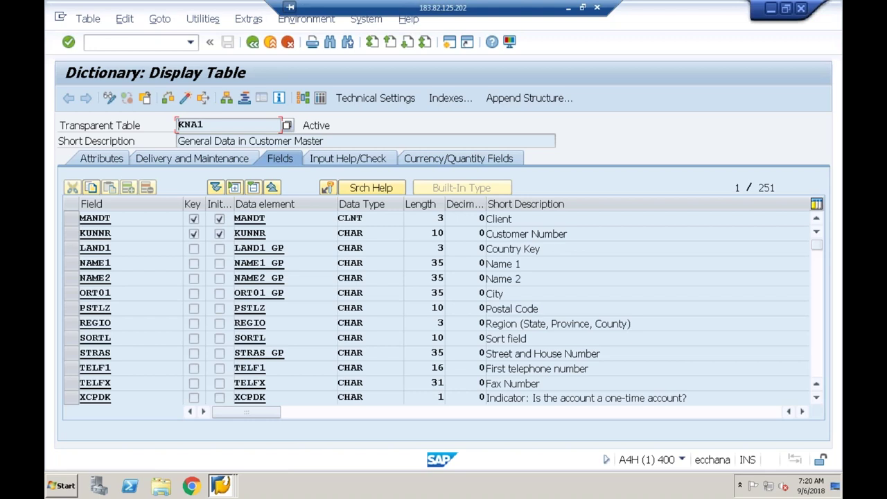
{"action": "left_click", "coordinate": [220, 485]}
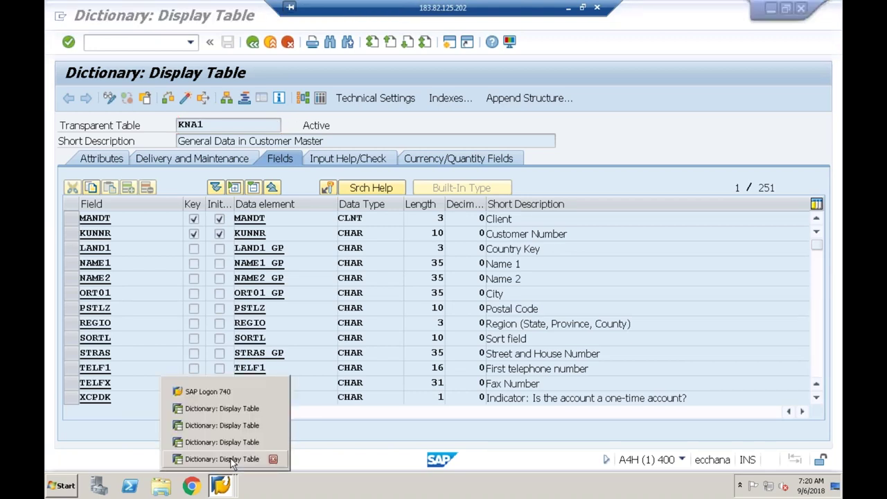
{"action": "left_click", "coordinate": [233, 460]}
{"action": "left_click", "coordinate": [284, 158]}
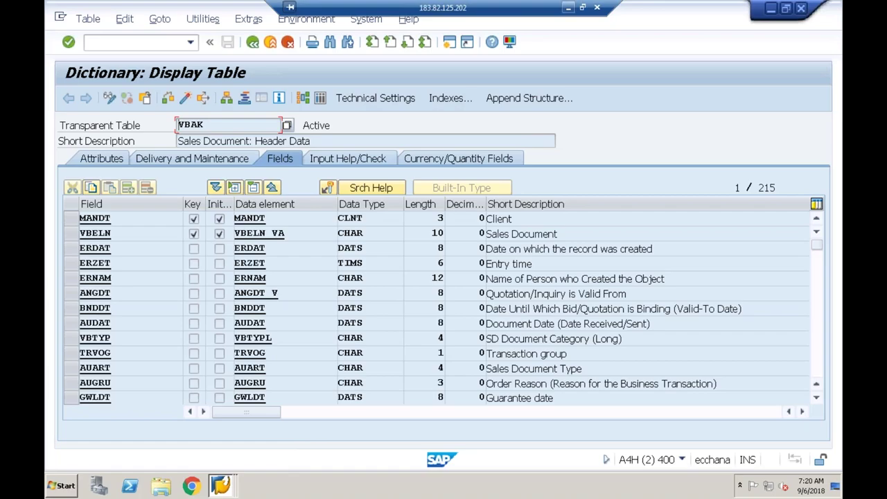
Compare the Paint diagram with VBAK's field list, examining the data types of its key fields, and return to the diagram.
{"action": "left_click", "coordinate": [568, 7]}
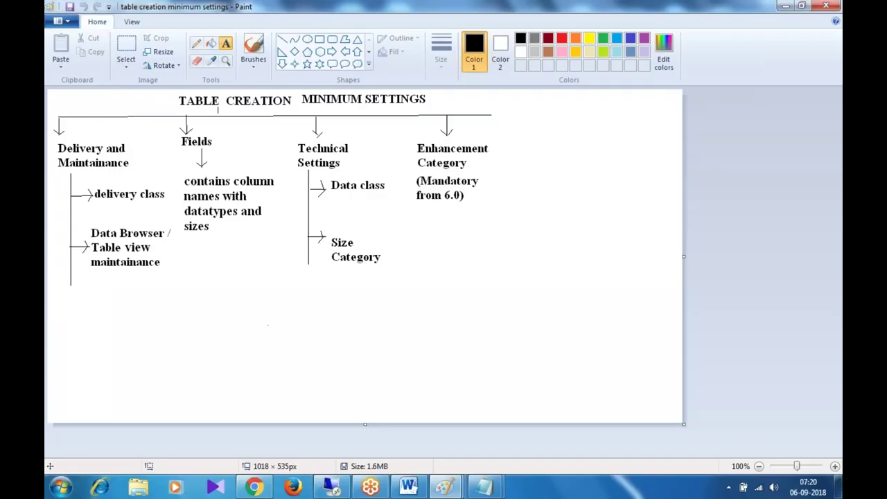
{"action": "left_click", "coordinate": [332, 487]}
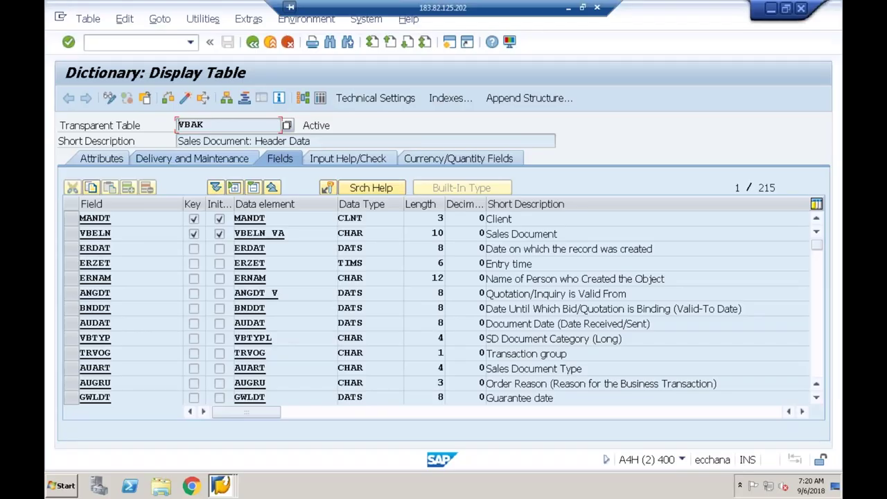
{"action": "left_click", "coordinate": [364, 217]}
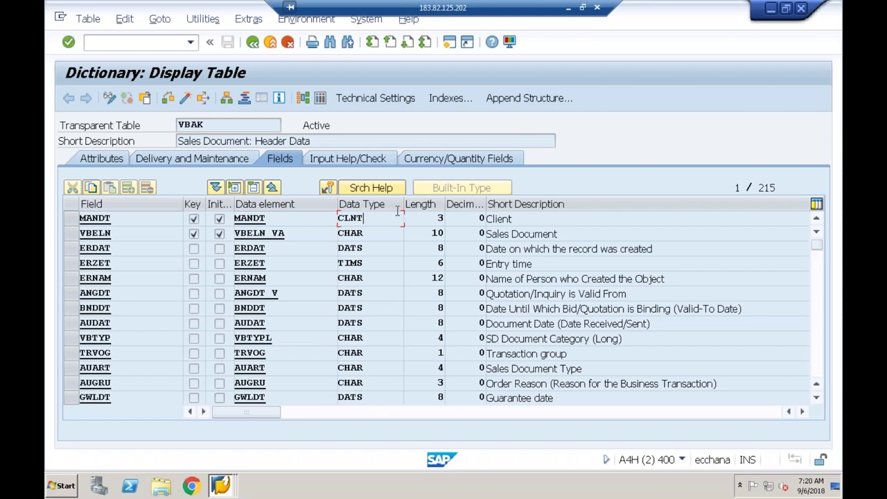
{"action": "left_click", "coordinate": [148, 229]}
{"action": "left_click", "coordinate": [364, 240]}
{"action": "left_click", "coordinate": [569, 8]}
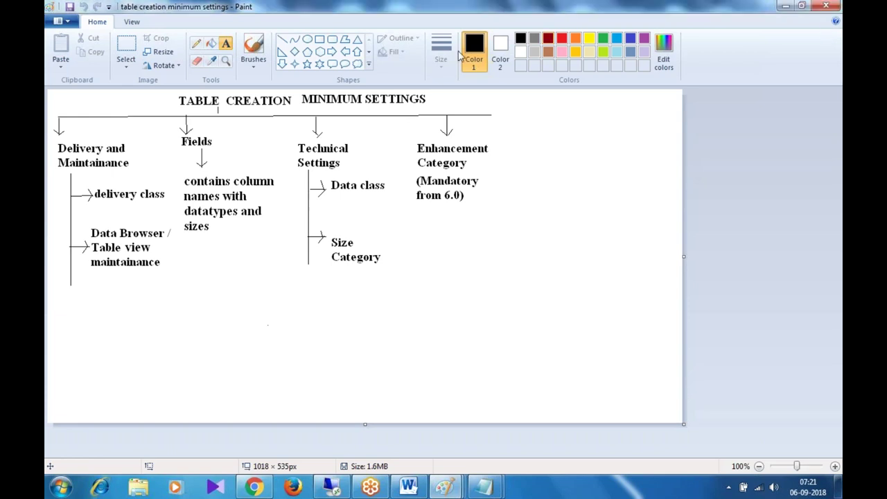
Switch back to SAP, open KNA1's technical settings and review the possible data classes without changing the entry.
{"action": "key", "text": "alt+Tab"}
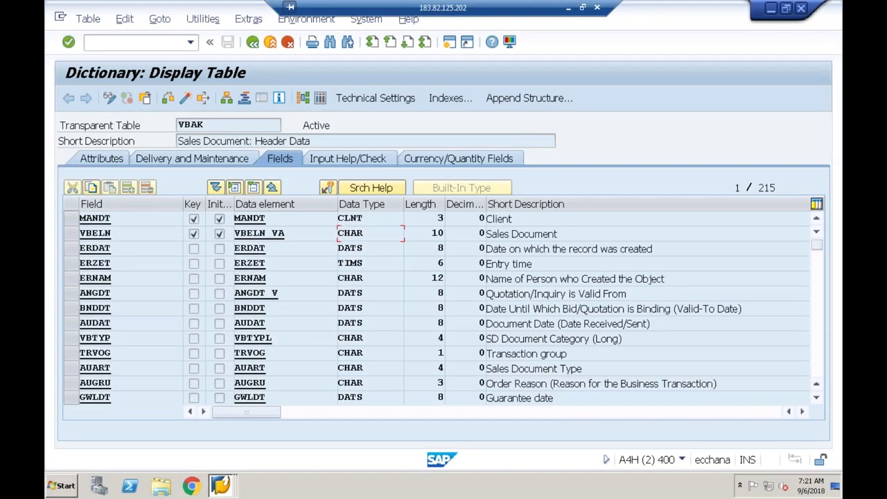
{"action": "mouse_move", "coordinate": [221, 486]}
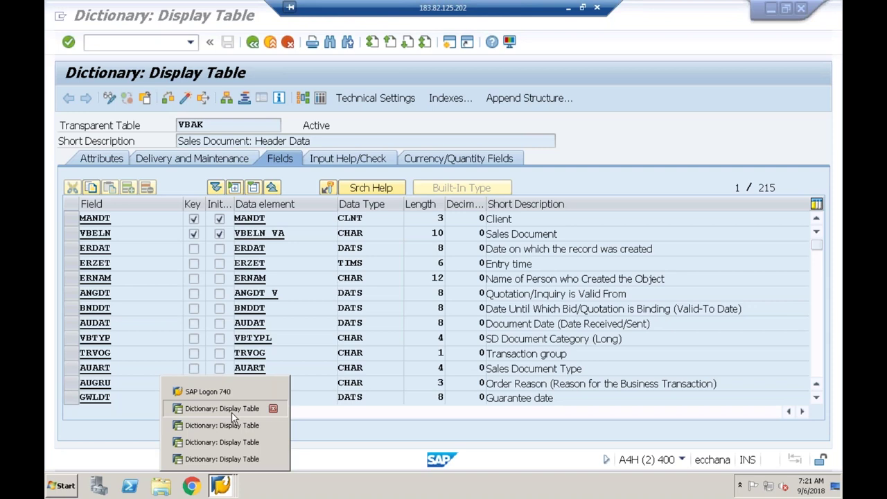
{"action": "left_click", "coordinate": [233, 413]}
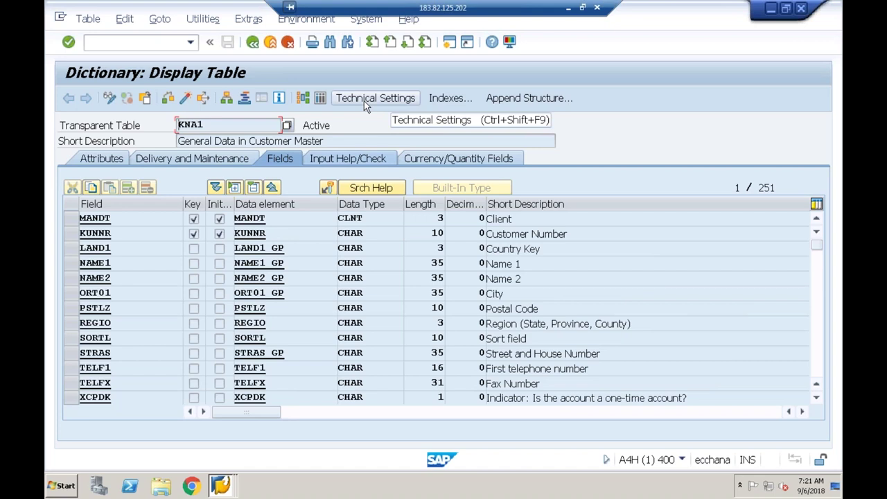
{"action": "left_click", "coordinate": [364, 101]}
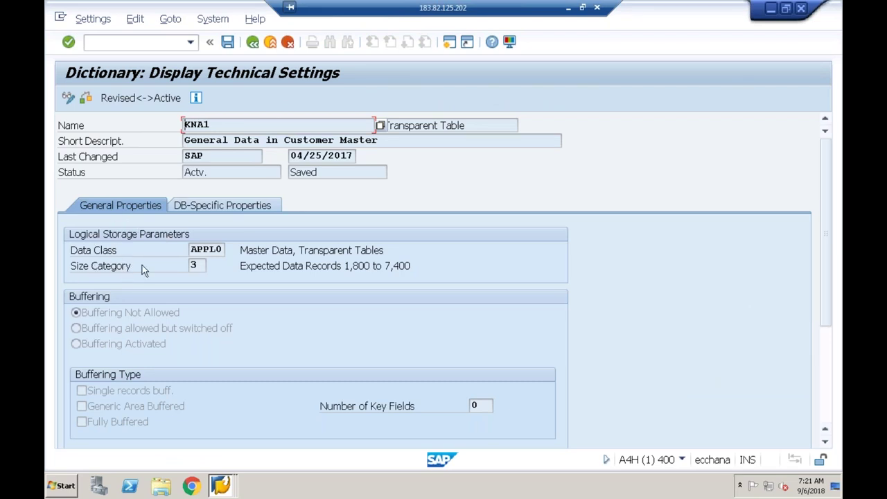
{"action": "left_click", "coordinate": [210, 251]}
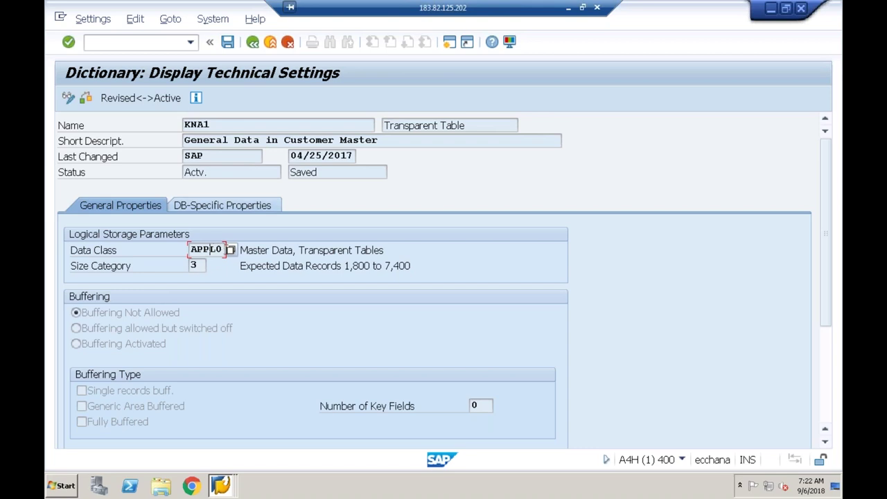
{"action": "left_click", "coordinate": [230, 250]}
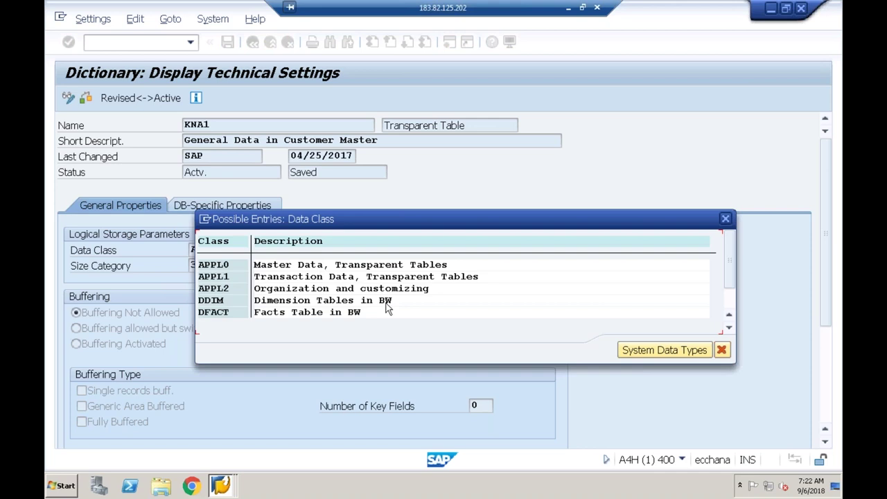
{"action": "left_click", "coordinate": [721, 352]}
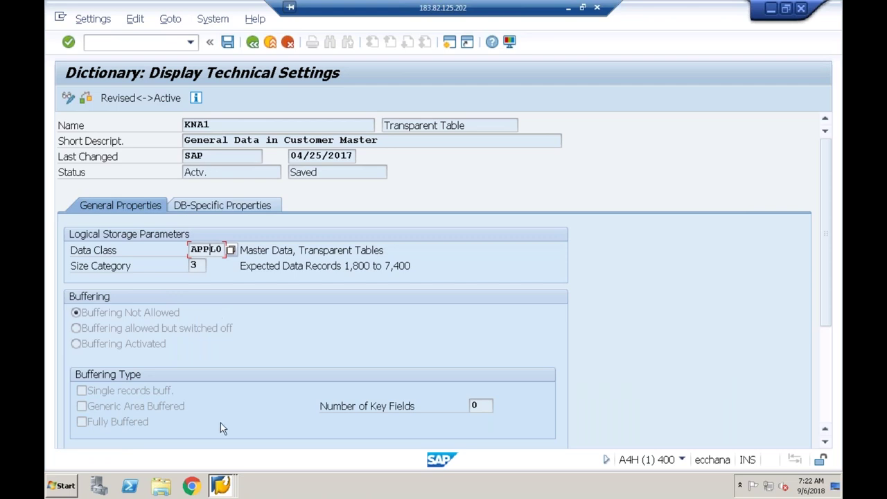
Switch to the VBAK session and display its technical settings to check the data class.
{"action": "left_click", "coordinate": [221, 485]}
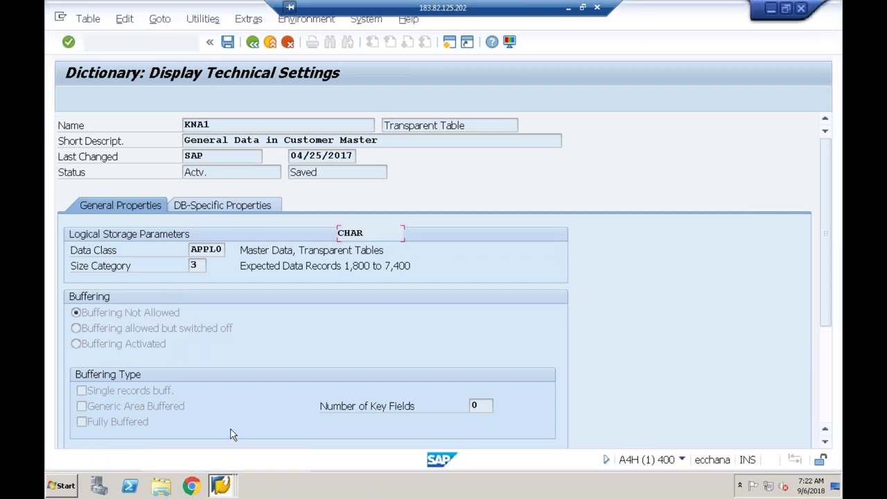
{"action": "key", "text": "alt+Tab"}
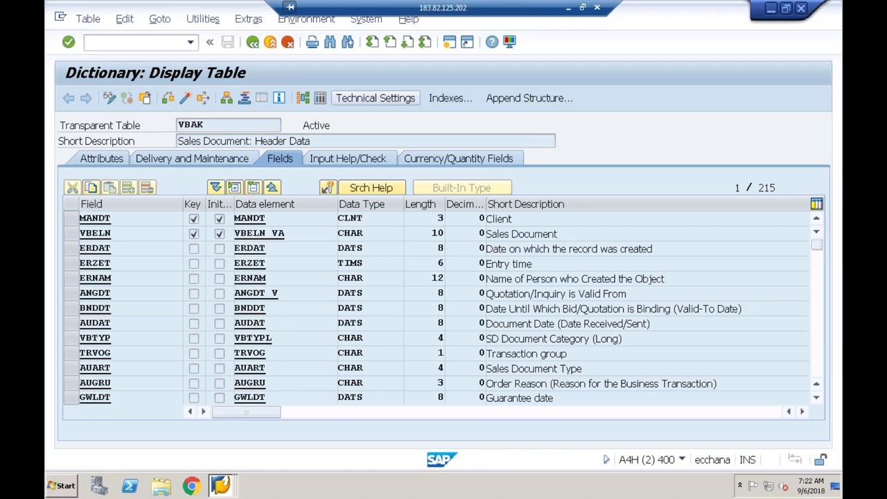
{"action": "key", "text": "ctrl+shift+F9"}
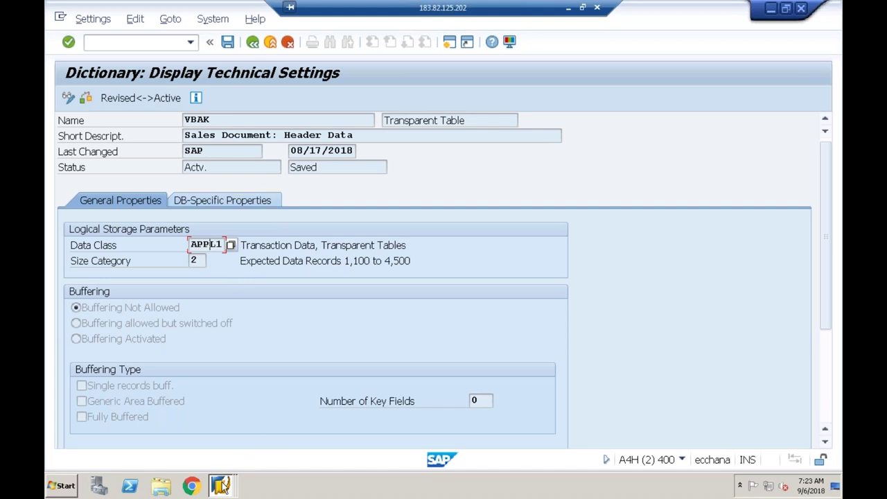
Open MARA's technical settings in its session and review the possible data class entries without selecting one.
{"action": "mouse_move", "coordinate": [222, 485]}
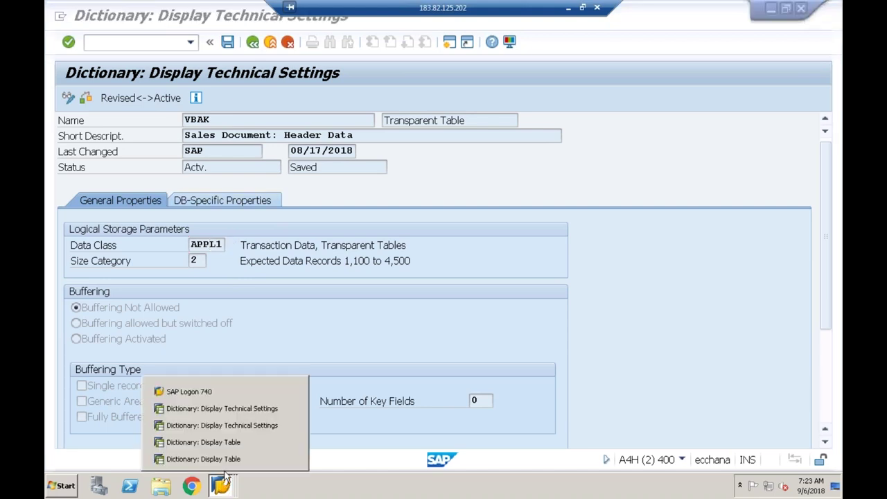
{"action": "left_click", "coordinate": [208, 459]}
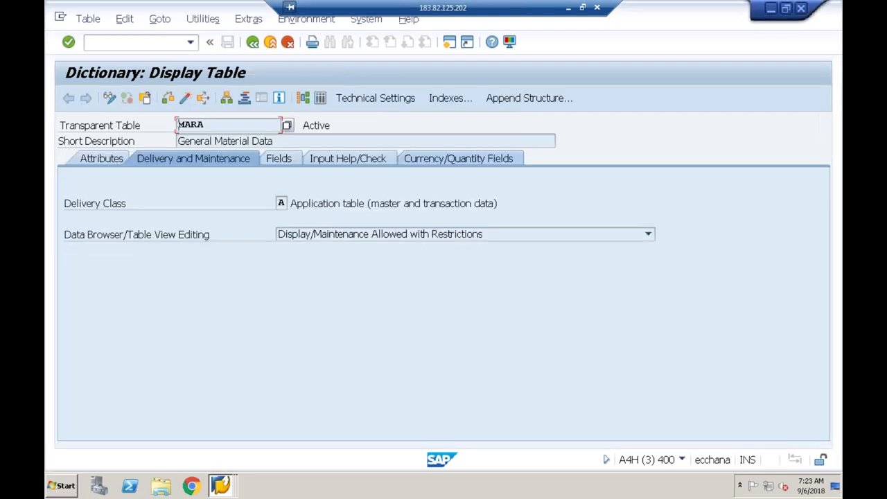
{"action": "left_click", "coordinate": [400, 100]}
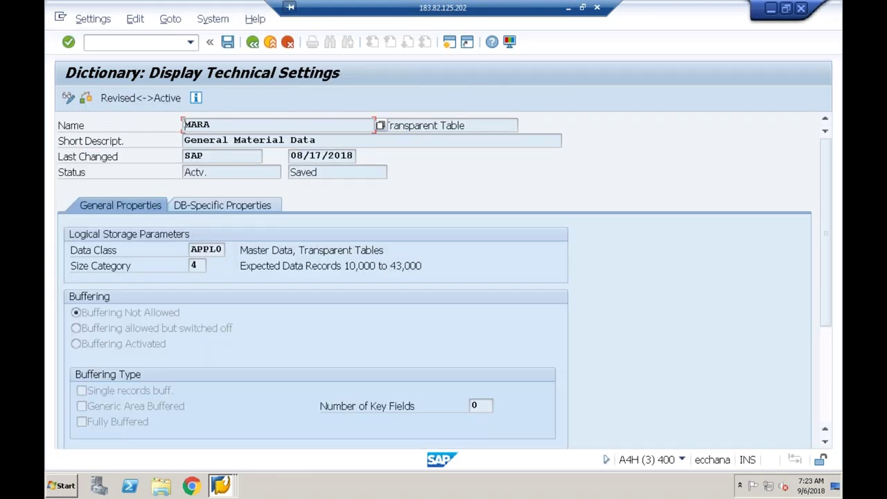
{"action": "left_click", "coordinate": [203, 251]}
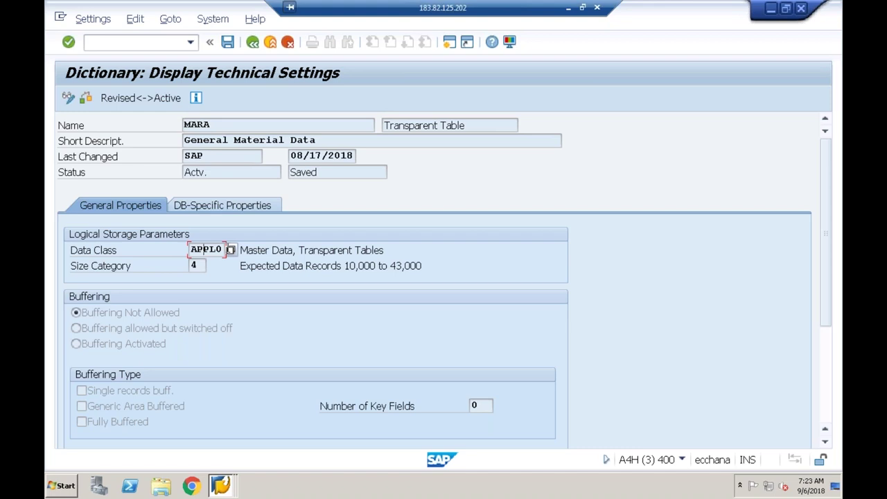
{"action": "key", "text": "F4"}
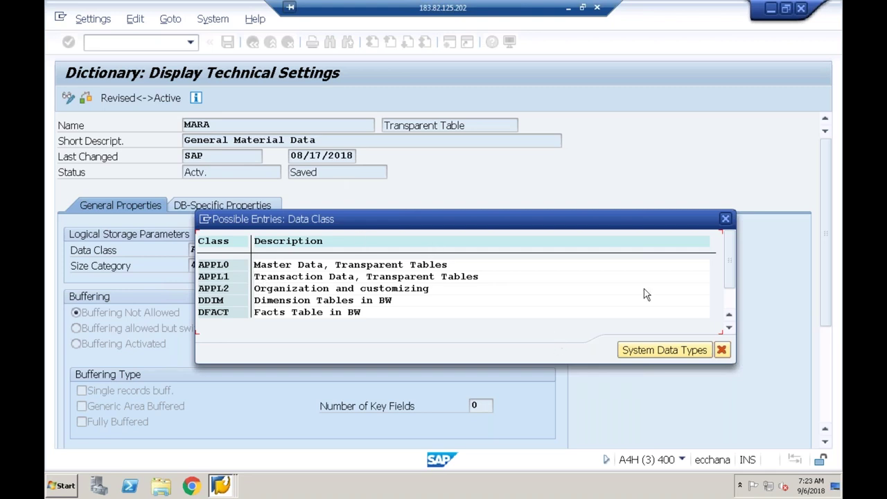
{"action": "left_click", "coordinate": [722, 351]}
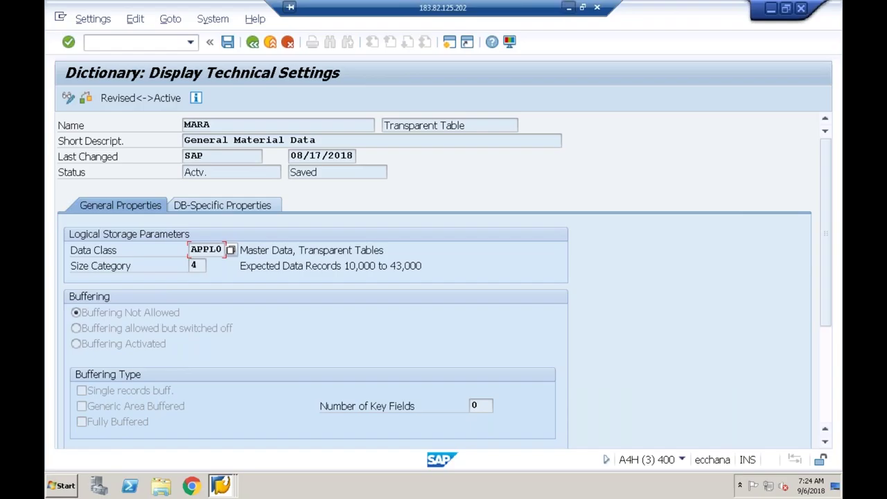
Switch to Paint and show the data class diagram to examine the APPL 0, APPL 1 and APPL 2 schemas.
{"action": "left_click", "coordinate": [569, 8]}
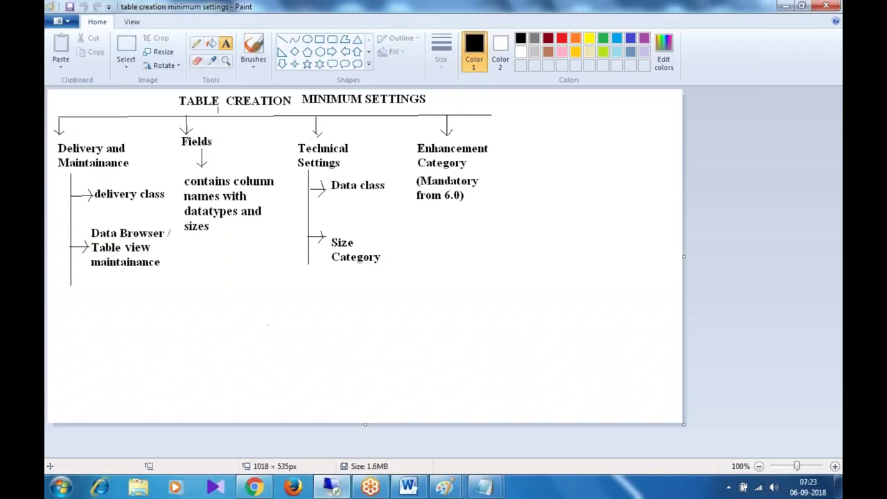
{"action": "left_click", "coordinate": [446, 487]}
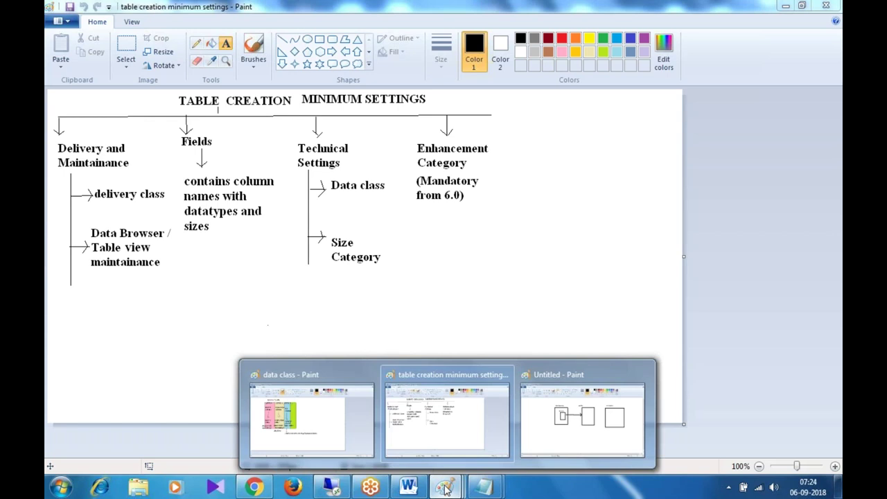
{"action": "left_click", "coordinate": [328, 435]}
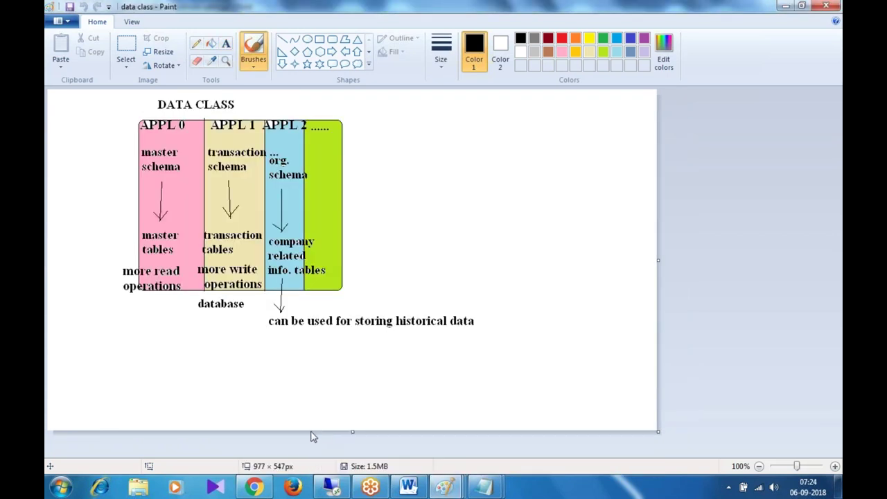
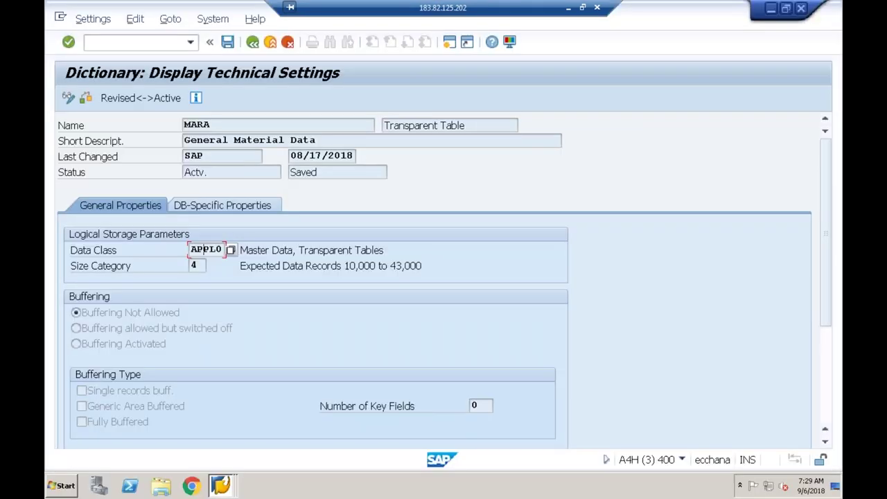
Return to KNA1's technical settings, review the possible size categories without selecting one, and go back to the table definition.
{"action": "left_click", "coordinate": [222, 487]}
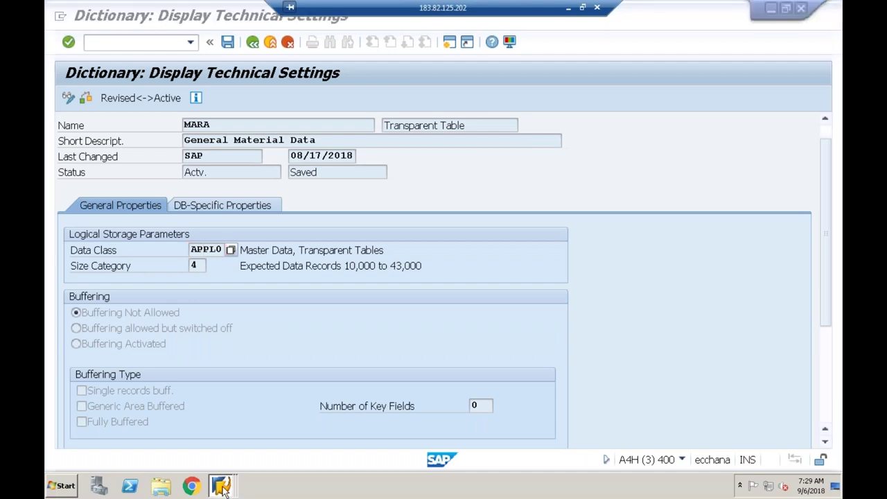
{"action": "left_click", "coordinate": [221, 487]}
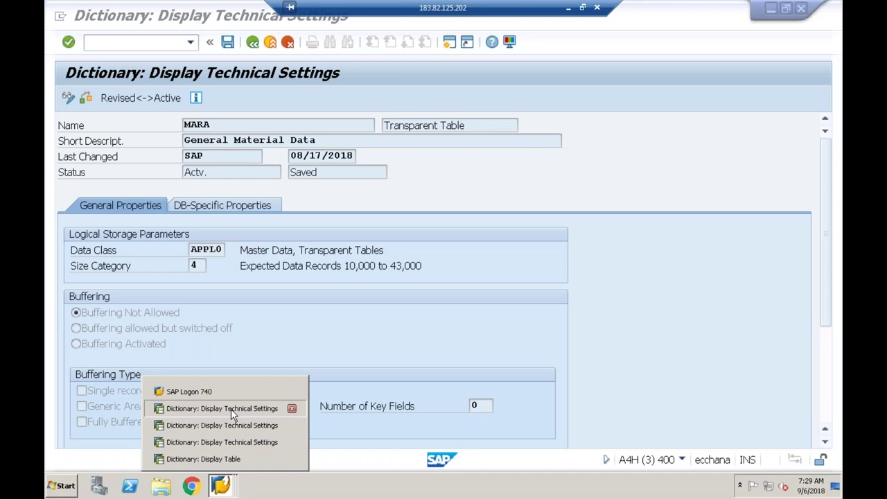
{"action": "left_click", "coordinate": [222, 409]}
{"action": "left_click", "coordinate": [197, 266]}
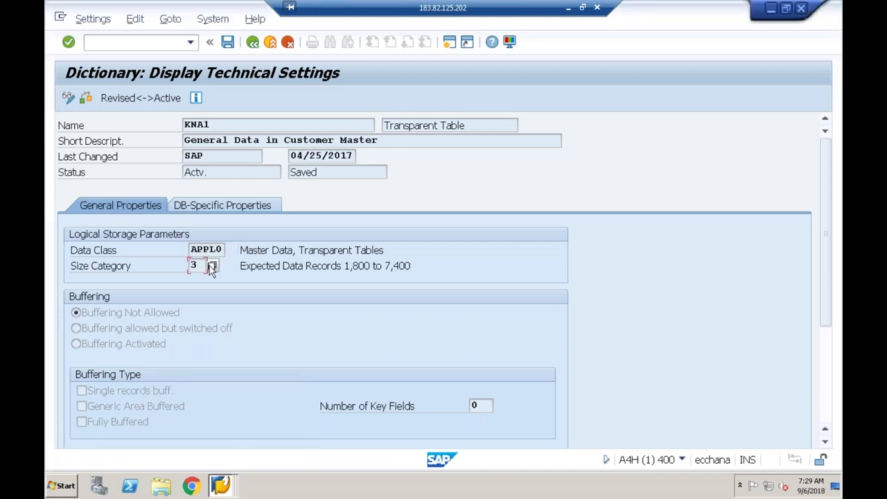
{"action": "left_click", "coordinate": [210, 265]}
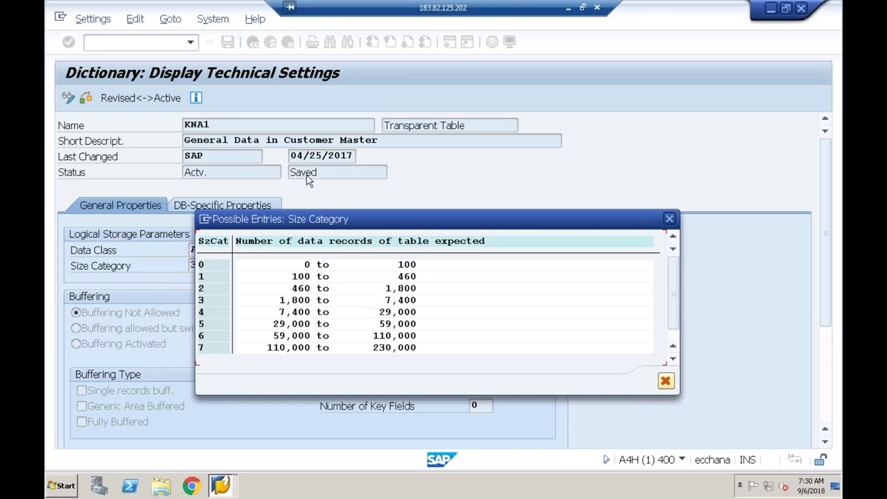
{"action": "left_click", "coordinate": [665, 382]}
{"action": "left_click", "coordinate": [252, 43]}
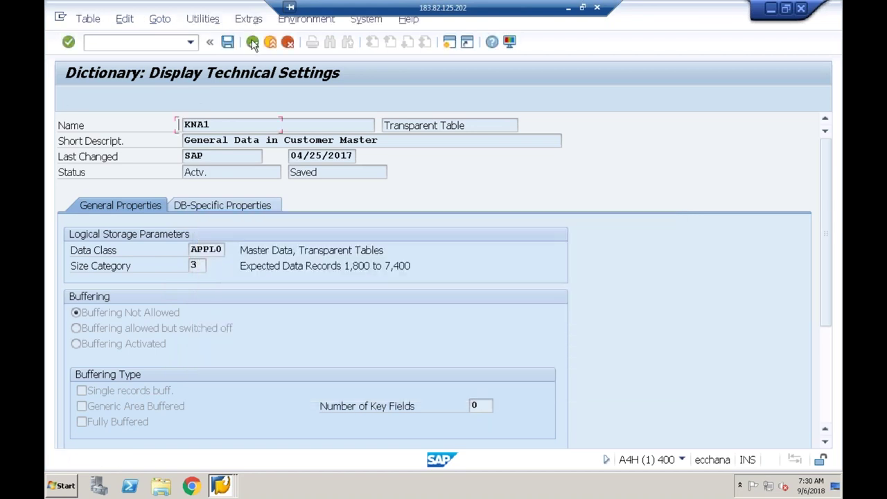
Check the number of entries in KNA1 through the Data Browser and return to the table definition.
{"action": "left_click", "coordinate": [253, 43]}
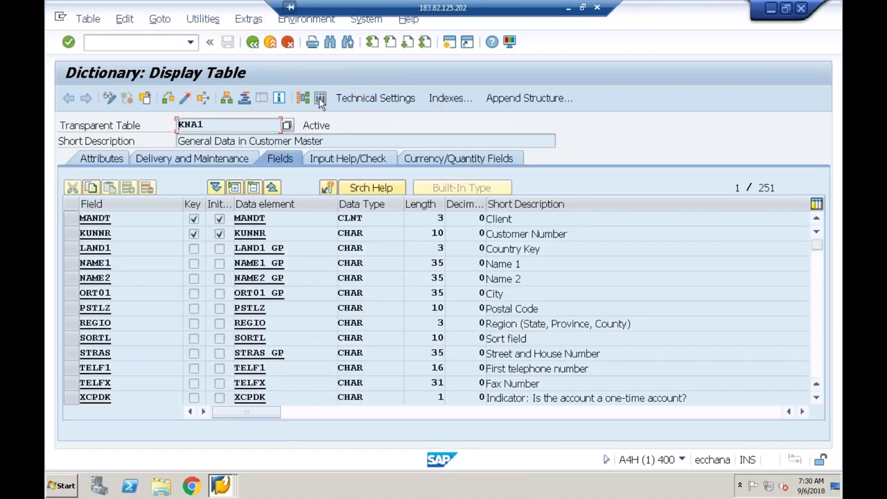
{"action": "left_click", "coordinate": [320, 99]}
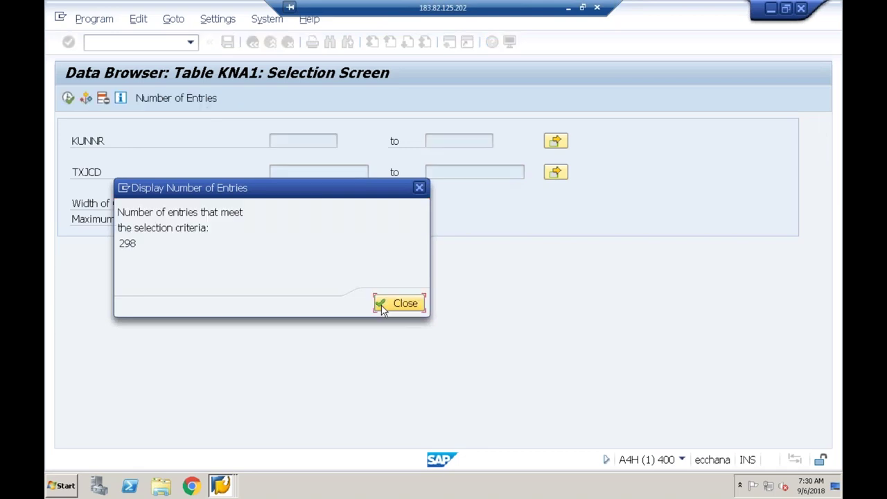
{"action": "left_click", "coordinate": [400, 304]}
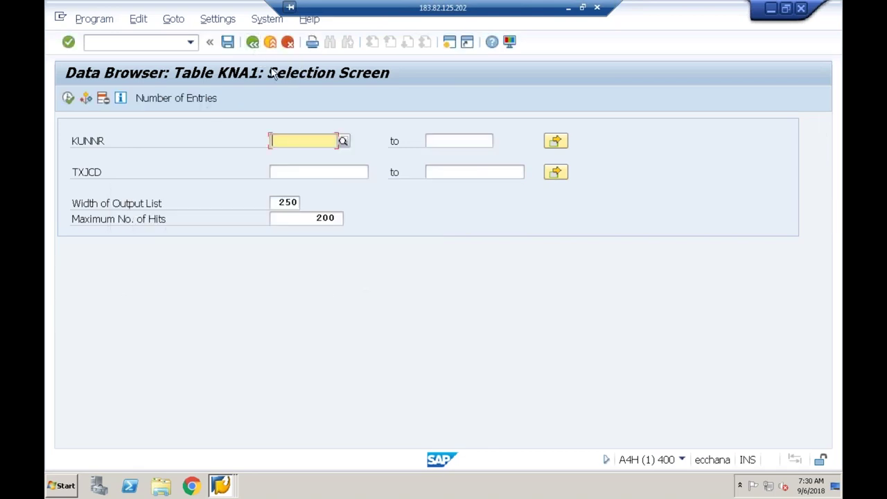
{"action": "left_click", "coordinate": [252, 42]}
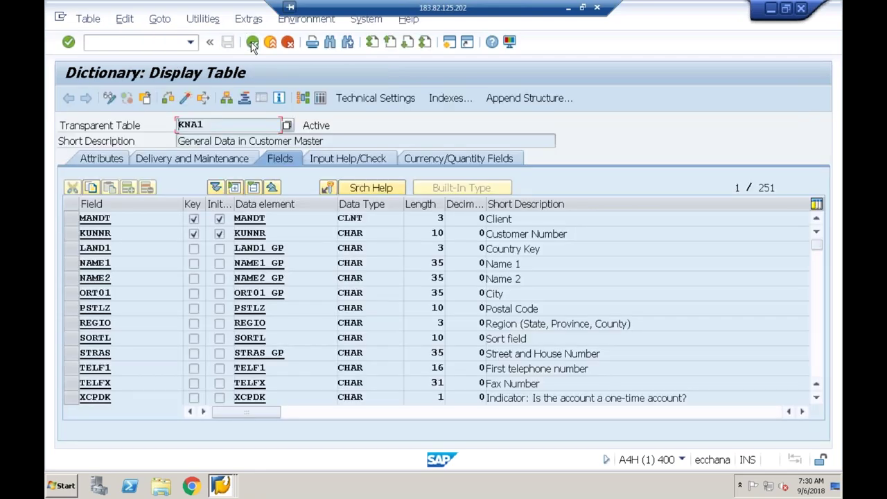
Open KNA1's technical settings and examine the possible size categories without selecting one.
{"action": "left_click", "coordinate": [375, 97]}
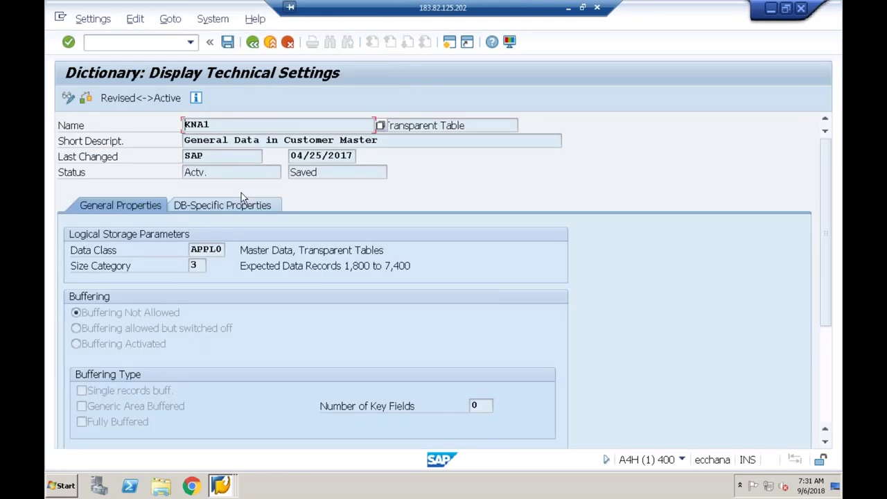
{"action": "left_click", "coordinate": [197, 265]}
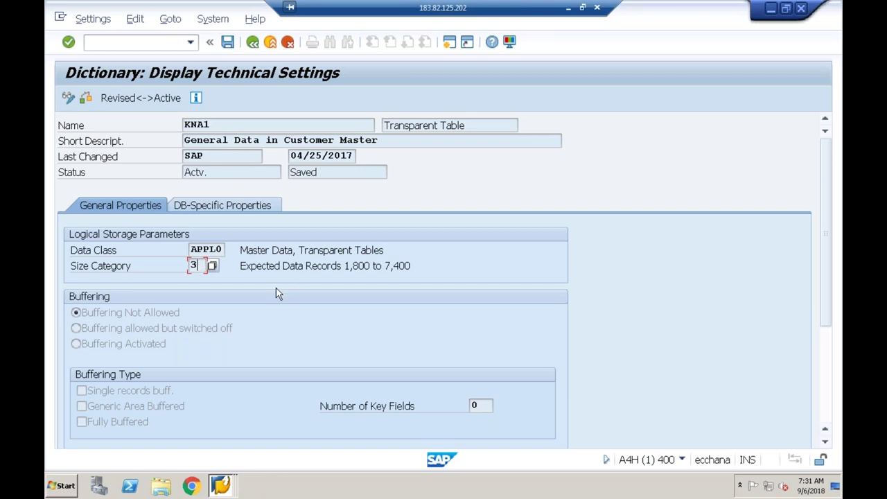
{"action": "left_click", "coordinate": [214, 267]}
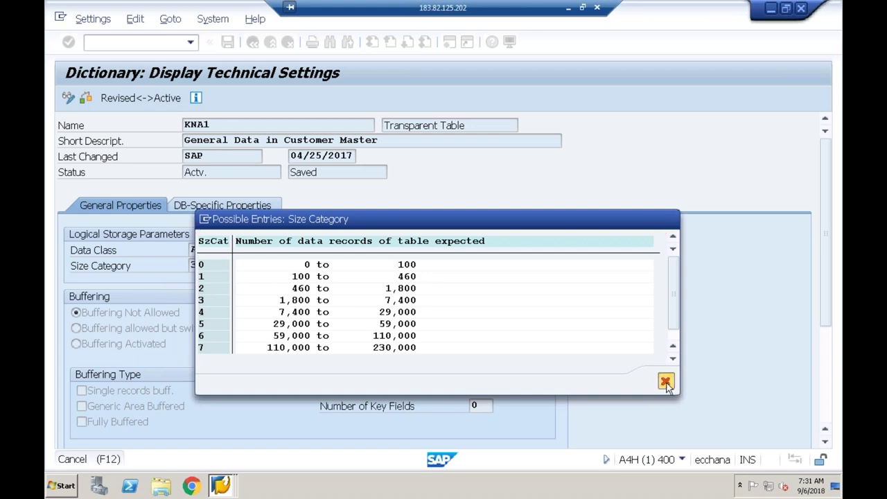
{"action": "left_click", "coordinate": [665, 382]}
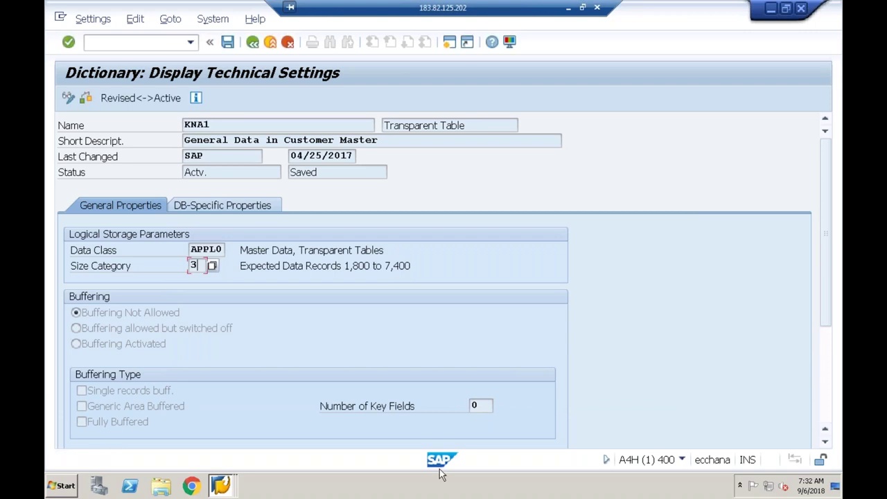
{"action": "left_click", "coordinate": [213, 267]}
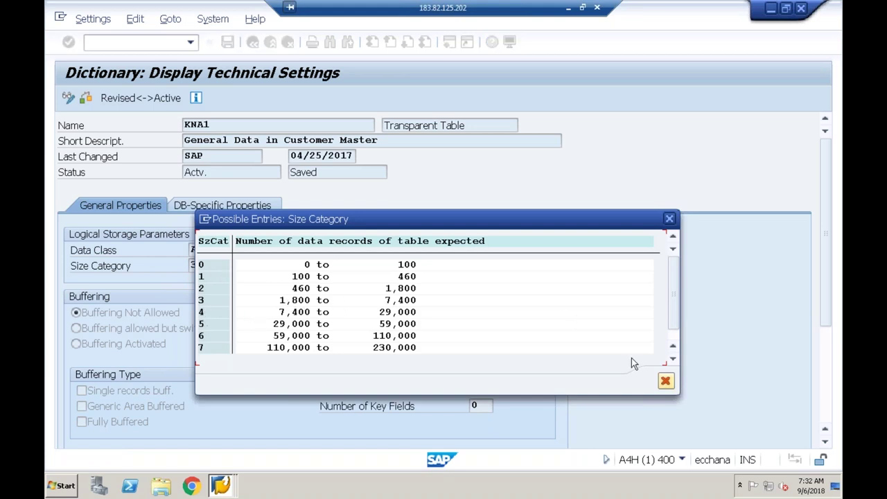
{"action": "left_click", "coordinate": [665, 381]}
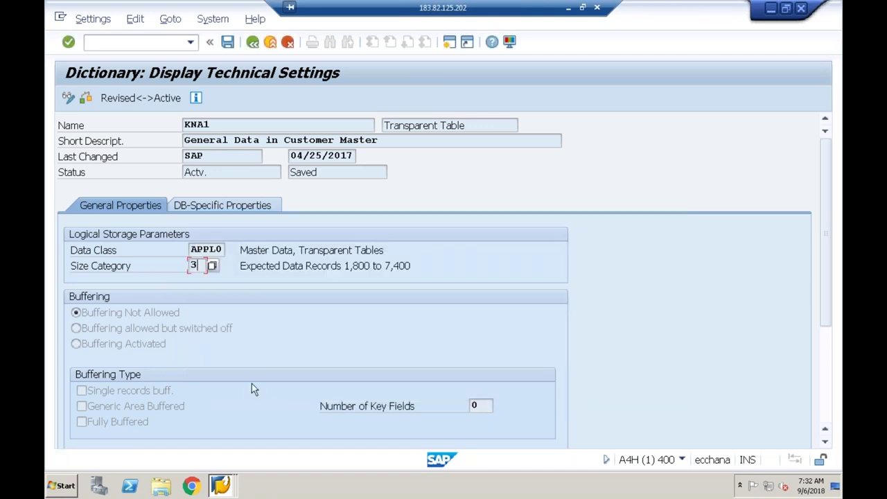
Switch to the VBAK technical settings session and review its possible size categories without selecting one.
{"action": "left_click", "coordinate": [220, 485]}
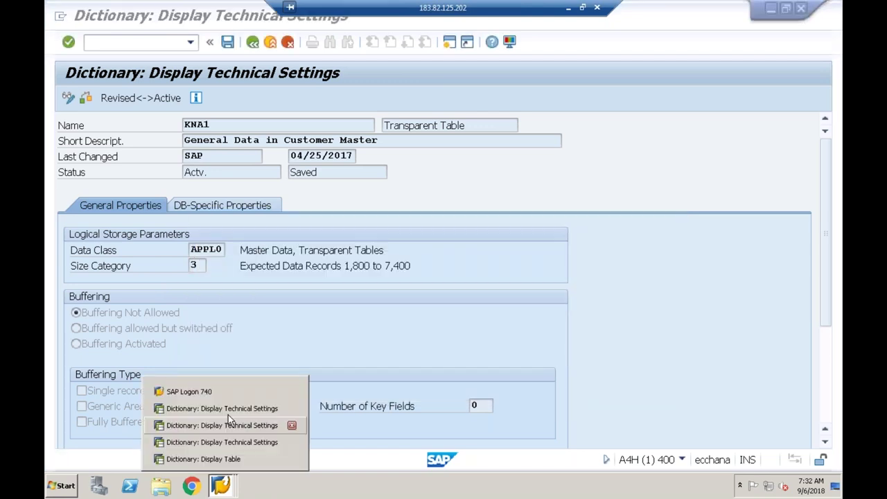
{"action": "left_click", "coordinate": [228, 419]}
{"action": "left_click", "coordinate": [203, 258]}
{"action": "left_click", "coordinate": [212, 260]}
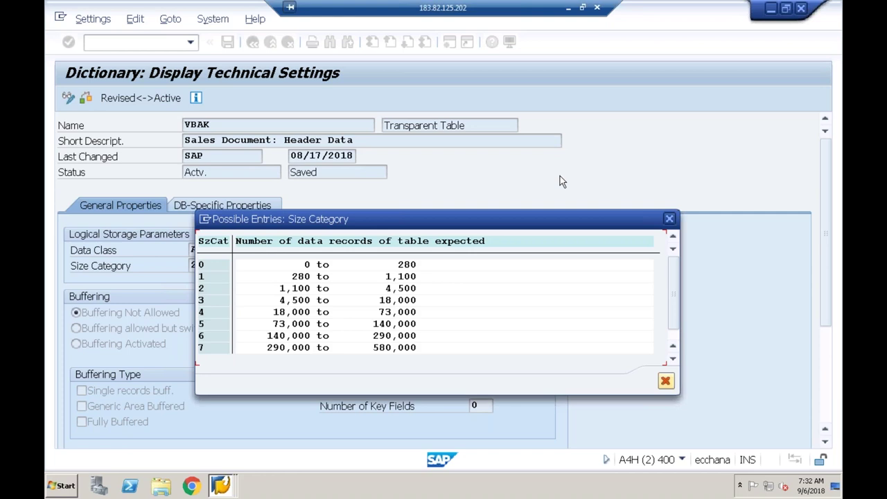
{"action": "left_click", "coordinate": [612, 205]}
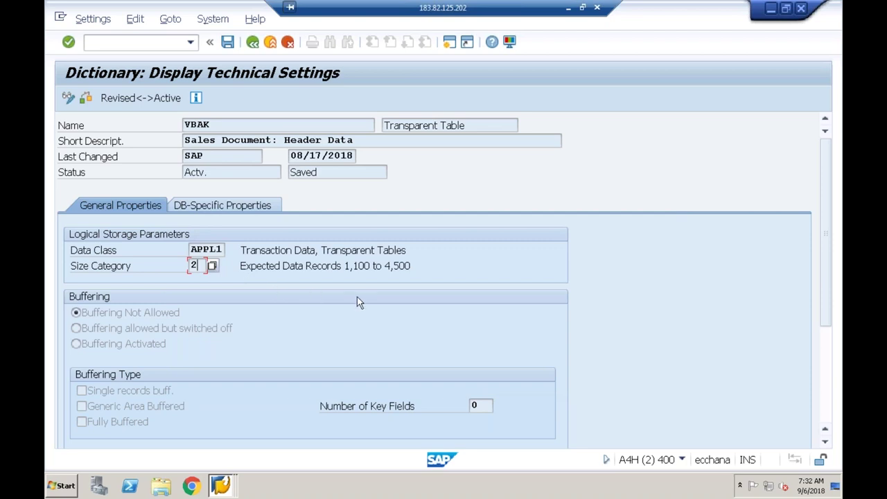
Display the help for VBAK's size category and bring up the reference documentation for Size Category of Database Tables.
{"action": "scroll", "coordinate": [375, 288], "scroll_direction": "down", "scroll_amount": 1}
{"action": "scroll", "coordinate": [375, 288], "scroll_direction": "down", "scroll_amount": 1}
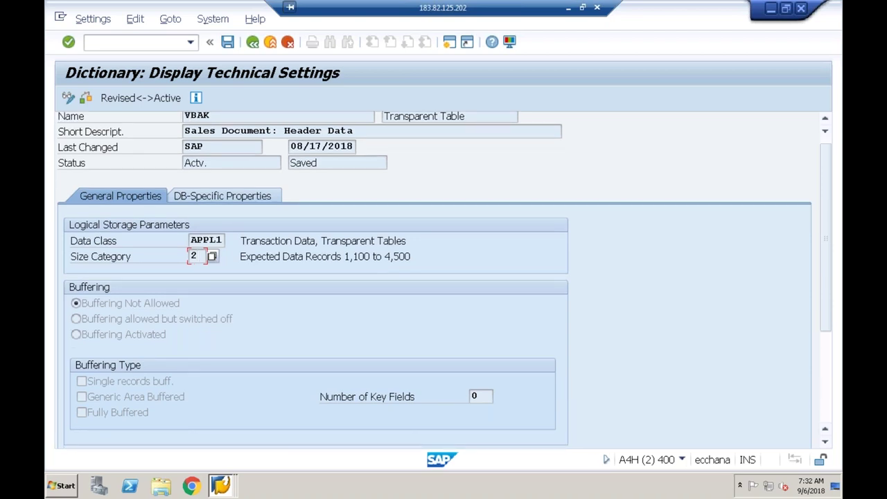
{"action": "left_click", "coordinate": [418, 254]}
{"action": "key", "text": "F1"}
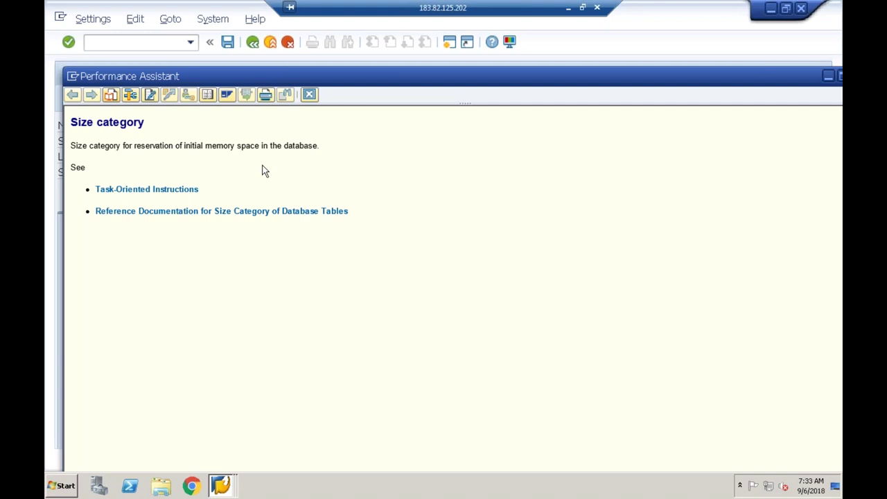
{"action": "left_click", "coordinate": [241, 212]}
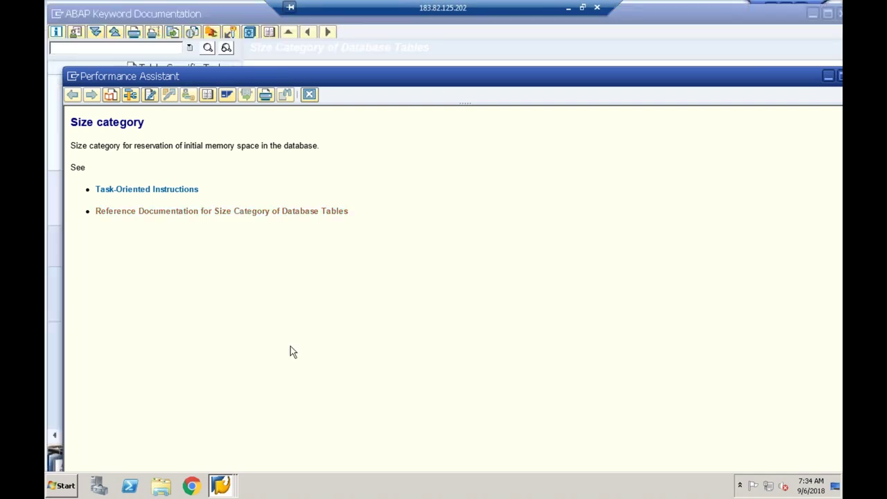
{"action": "left_click", "coordinate": [220, 486]}
{"action": "left_click", "coordinate": [212, 459]}
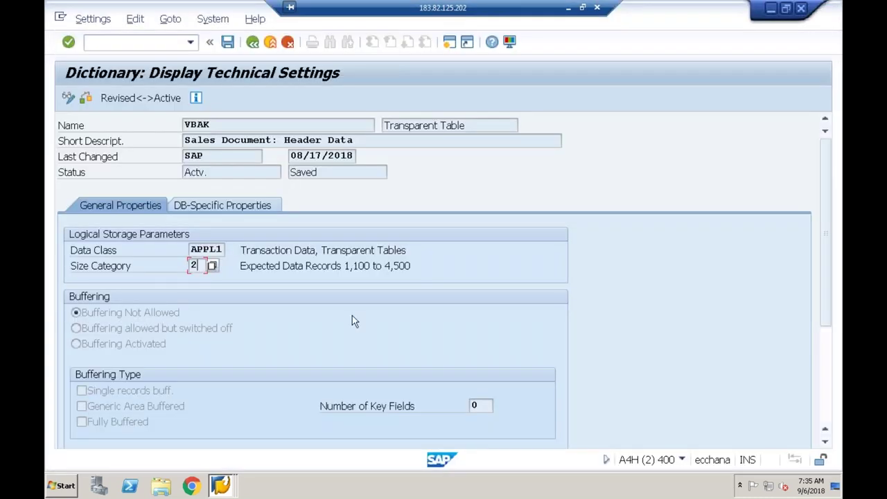
Recheck VBAK's possible size categories without selecting one, and show the table creation minimum settings diagram in Paint.
{"action": "left_click", "coordinate": [213, 266]}
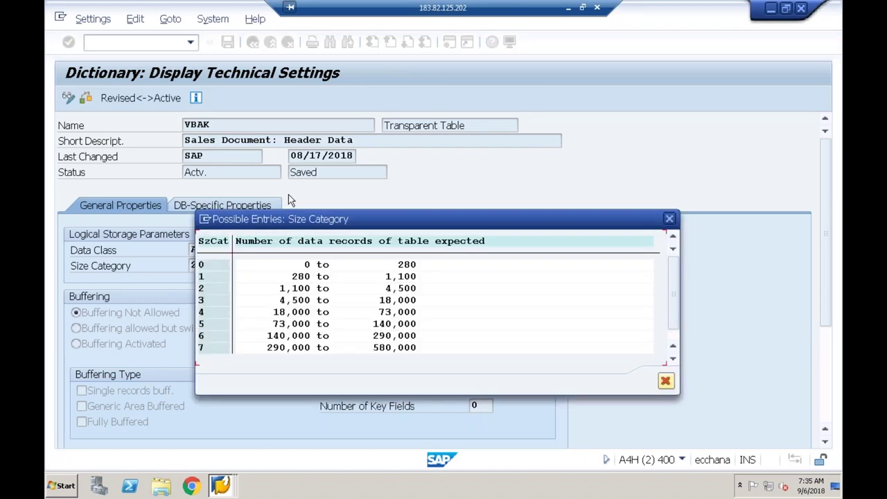
{"action": "left_click", "coordinate": [664, 386]}
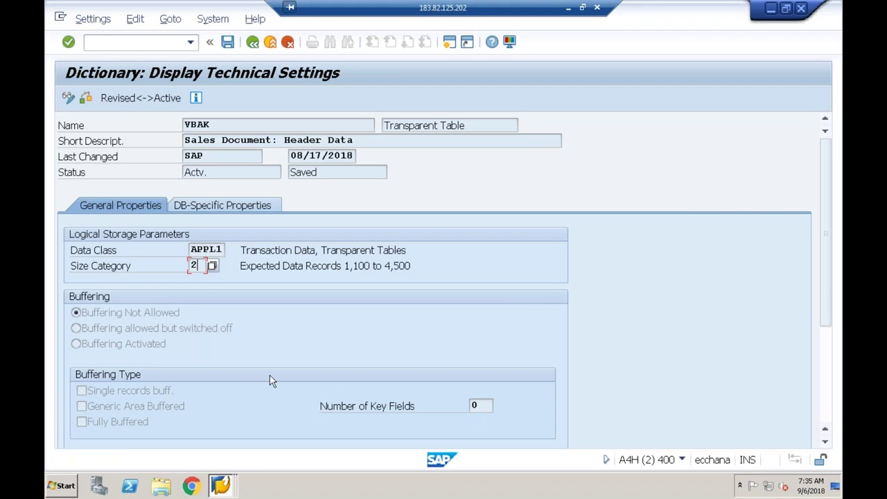
{"action": "left_click", "coordinate": [231, 485]}
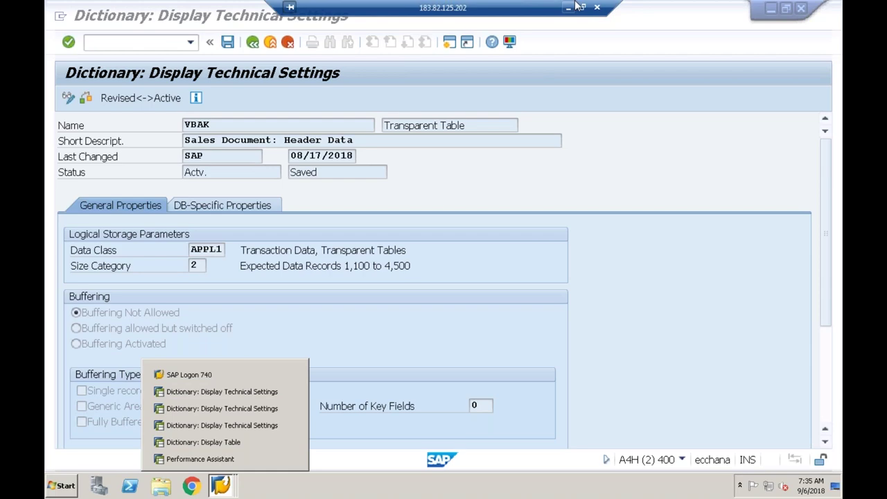
{"action": "left_click", "coordinate": [568, 8]}
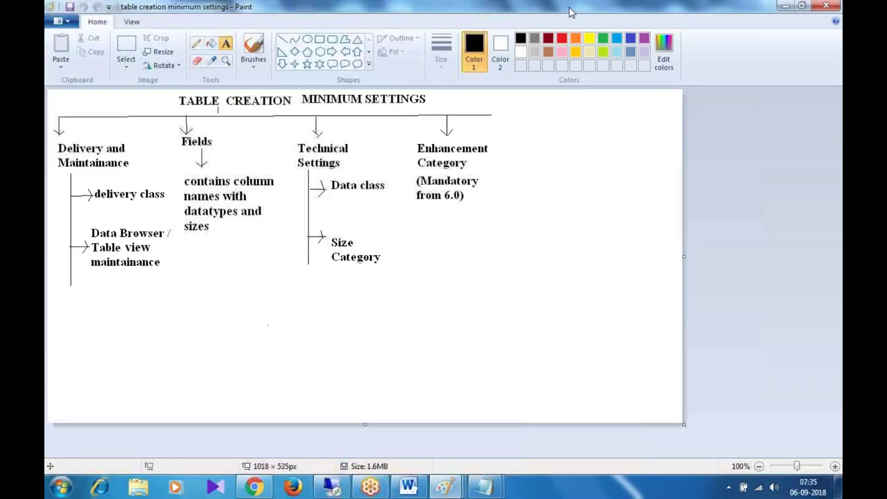
{"action": "left_click", "coordinate": [228, 46]}
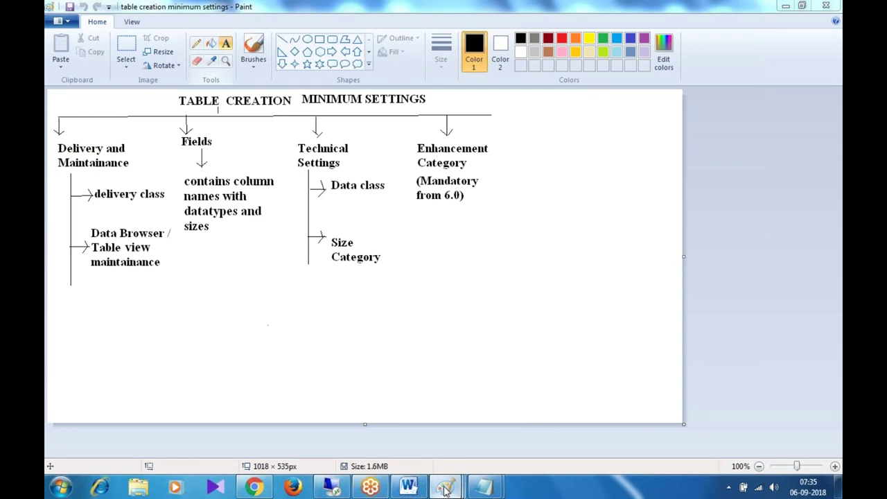
{"action": "mouse_move", "coordinate": [446, 489]}
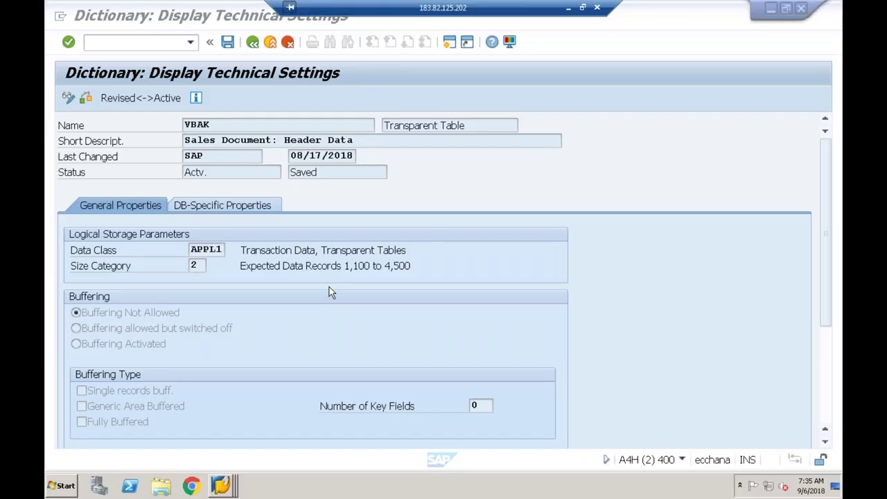
Reopen the size category help from VBAK's technical settings and read the expected rows per category in the ABAP Keyword Documentation.
{"action": "left_click", "coordinate": [203, 266]}
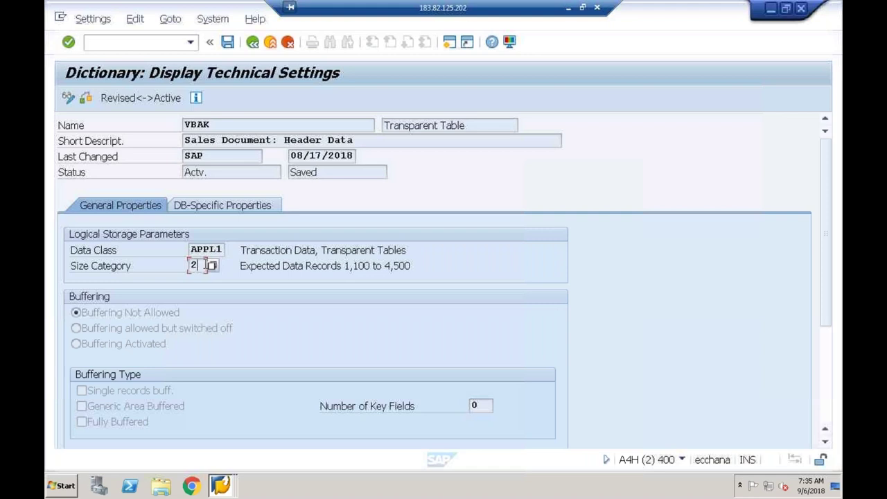
{"action": "key", "text": "F1"}
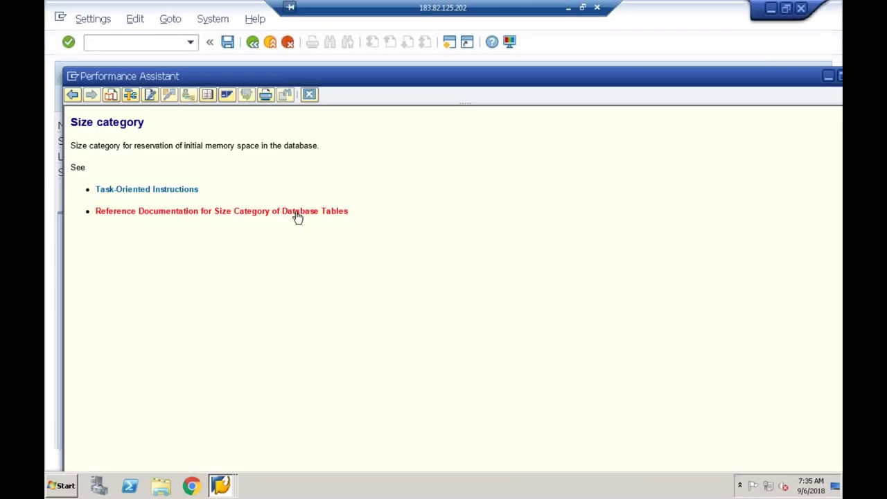
{"action": "left_click", "coordinate": [296, 217]}
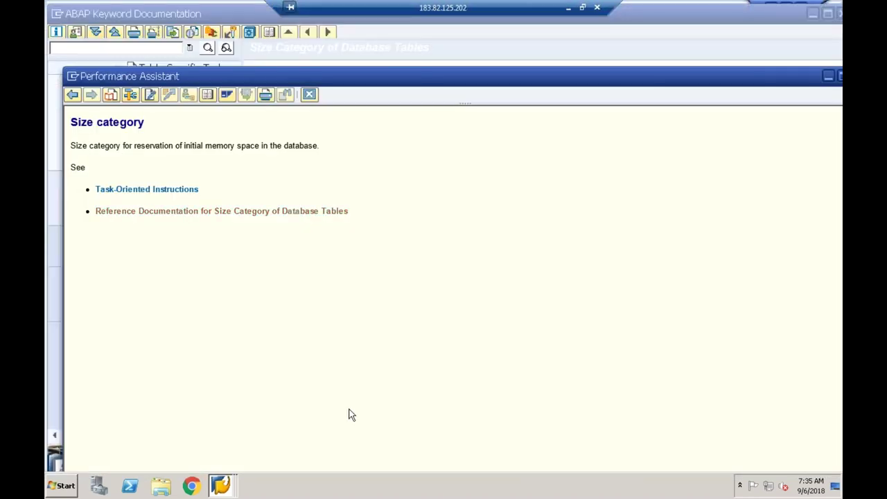
{"action": "left_click", "coordinate": [231, 488]}
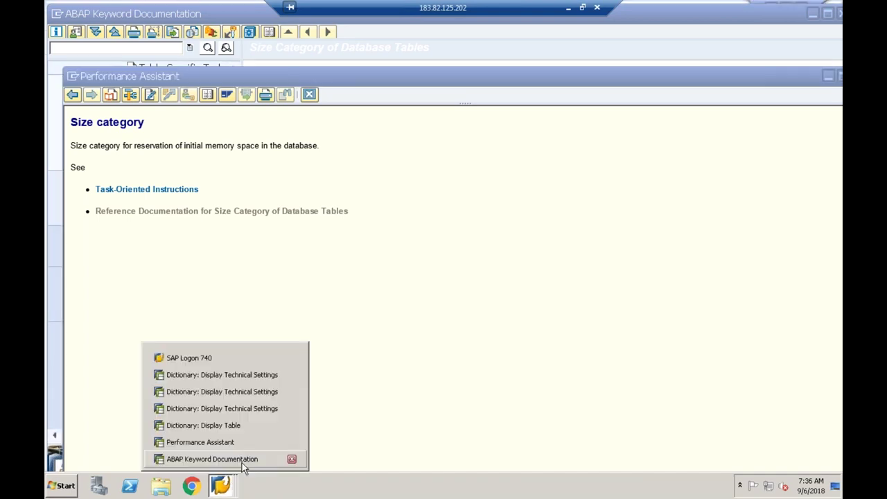
{"action": "left_click", "coordinate": [211, 459]}
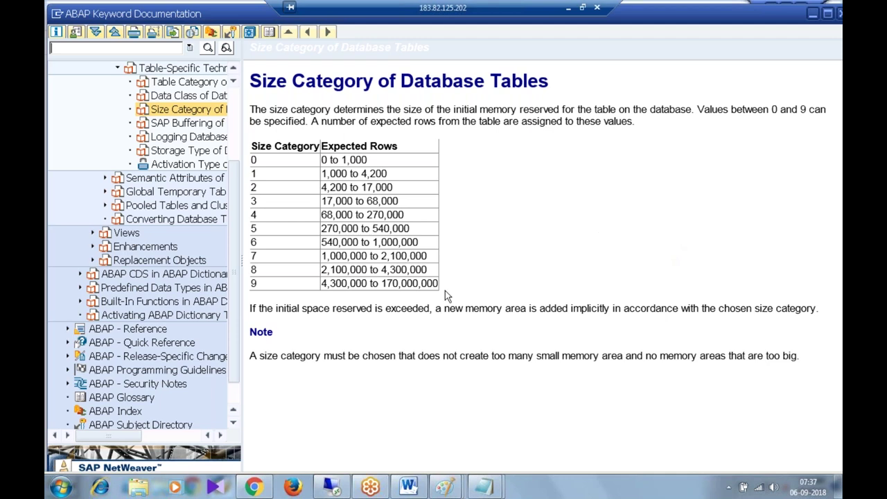
Show the table creation minimum settings diagram in Paint and return to the size category documentation in SAP.
{"action": "mouse_move", "coordinate": [446, 490]}
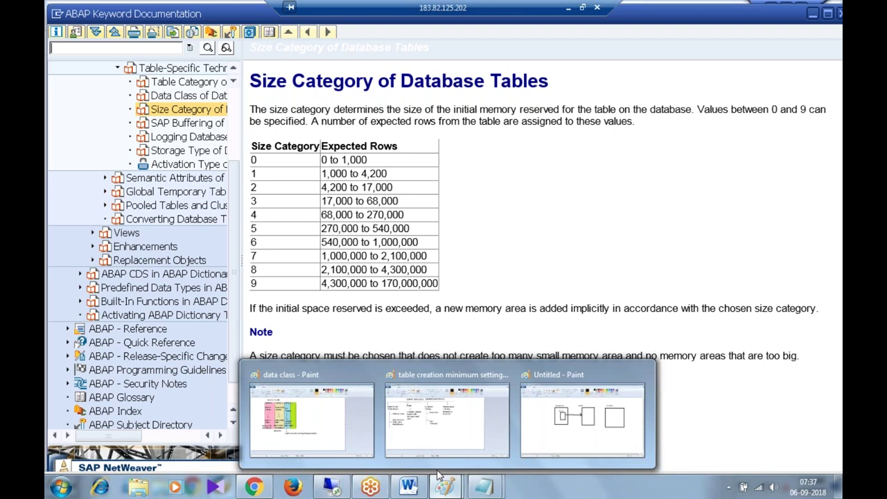
{"action": "left_click", "coordinate": [437, 416]}
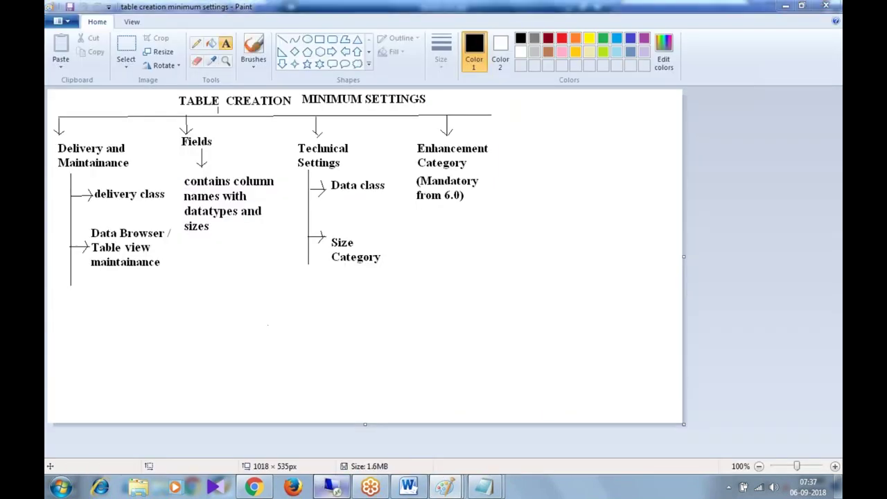
{"action": "key", "text": "alt+Tab"}
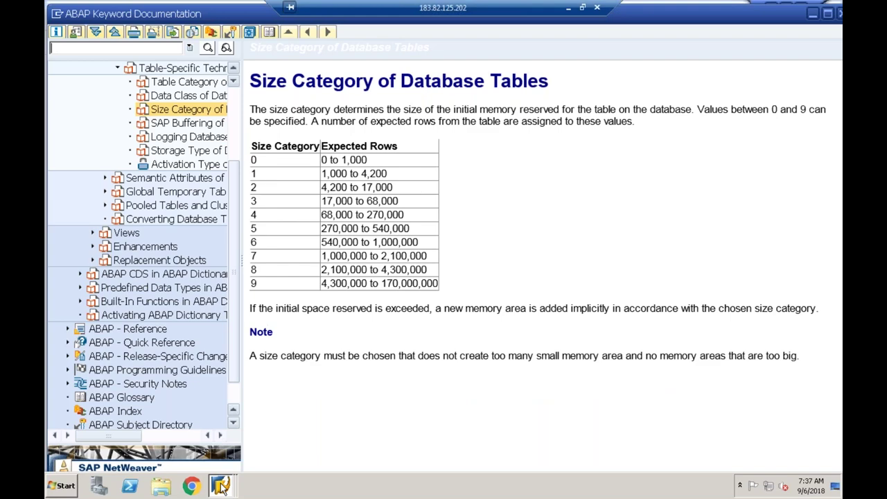
Switch to KNA1's table definition to examine its short description and number of fields, and return to the minimum settings diagram in Paint.
{"action": "left_click", "coordinate": [221, 488]}
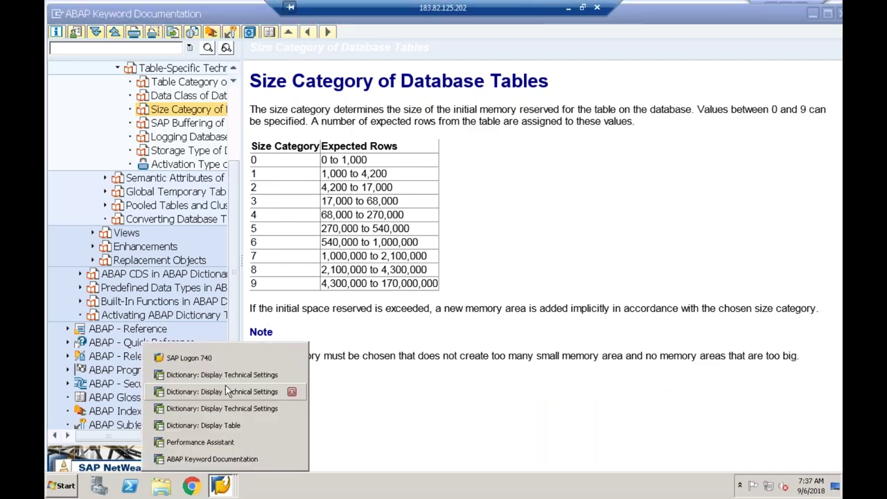
{"action": "left_click", "coordinate": [204, 425]}
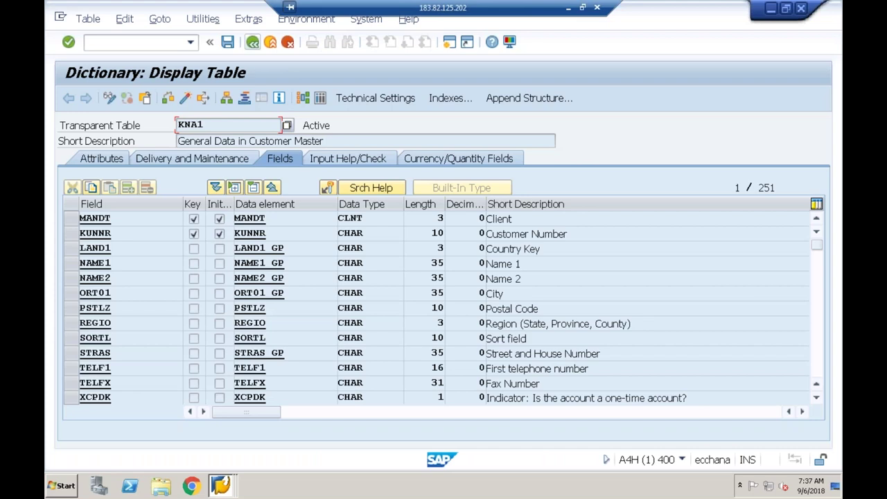
{"action": "left_click", "coordinate": [326, 141]}
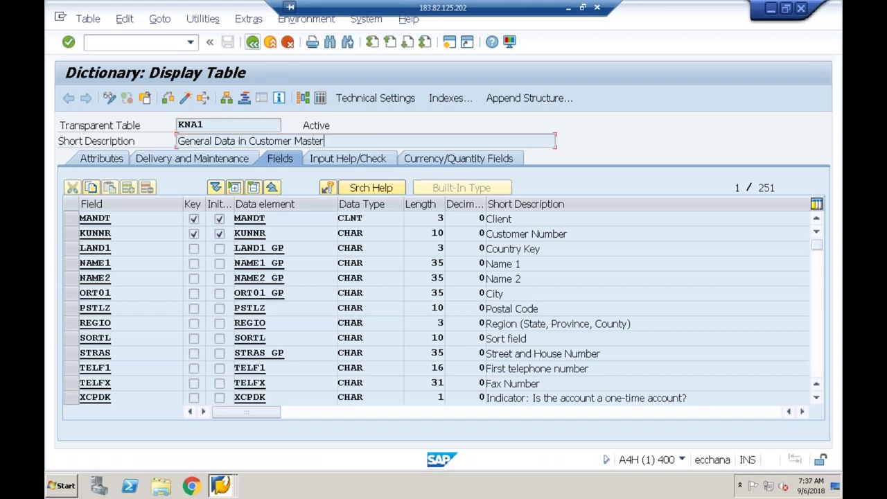
{"action": "left_click", "coordinate": [780, 192]}
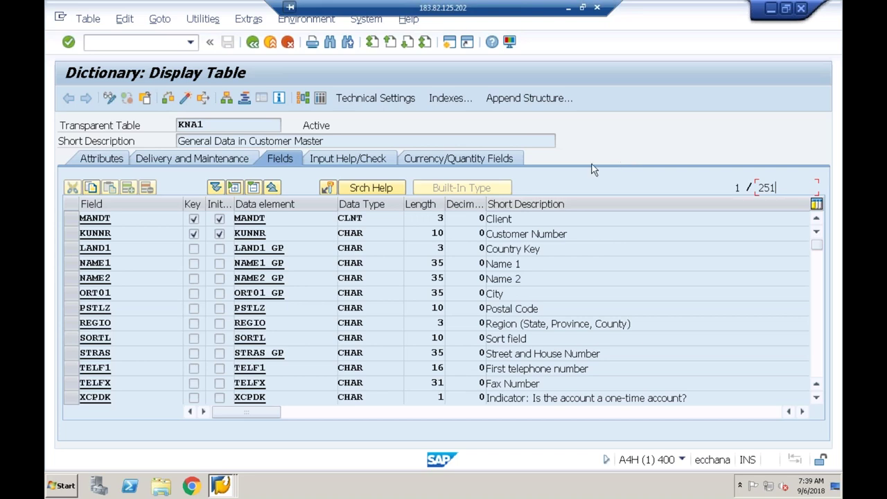
{"action": "left_click", "coordinate": [210, 128]}
{"action": "left_click", "coordinate": [569, 9]}
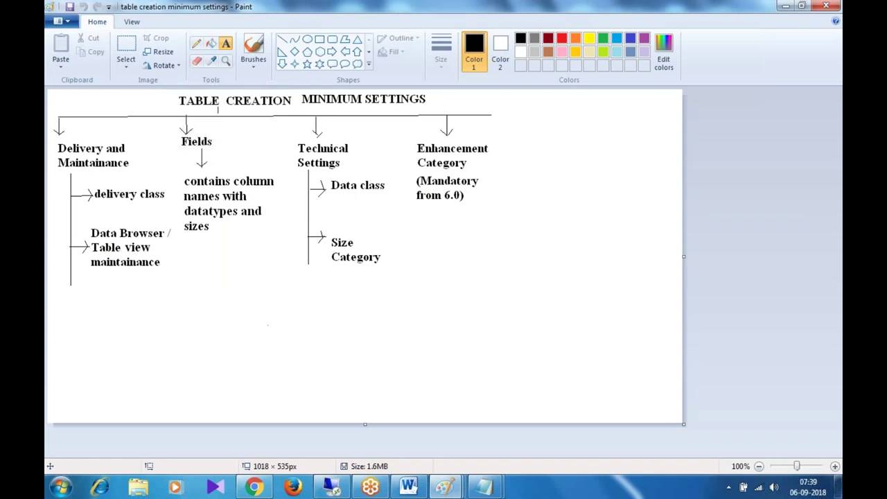